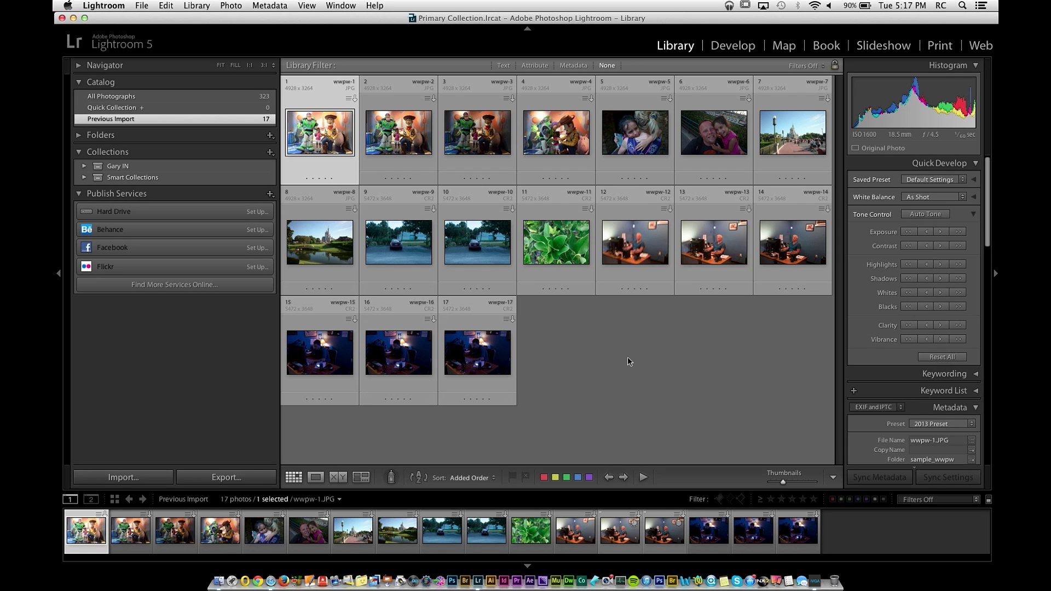
# Open wwpw-1 in Loupe view, flag it as a pick, check the Auto Advance option and return to wwpw-1
pyautogui.doubleClick(318, 136)
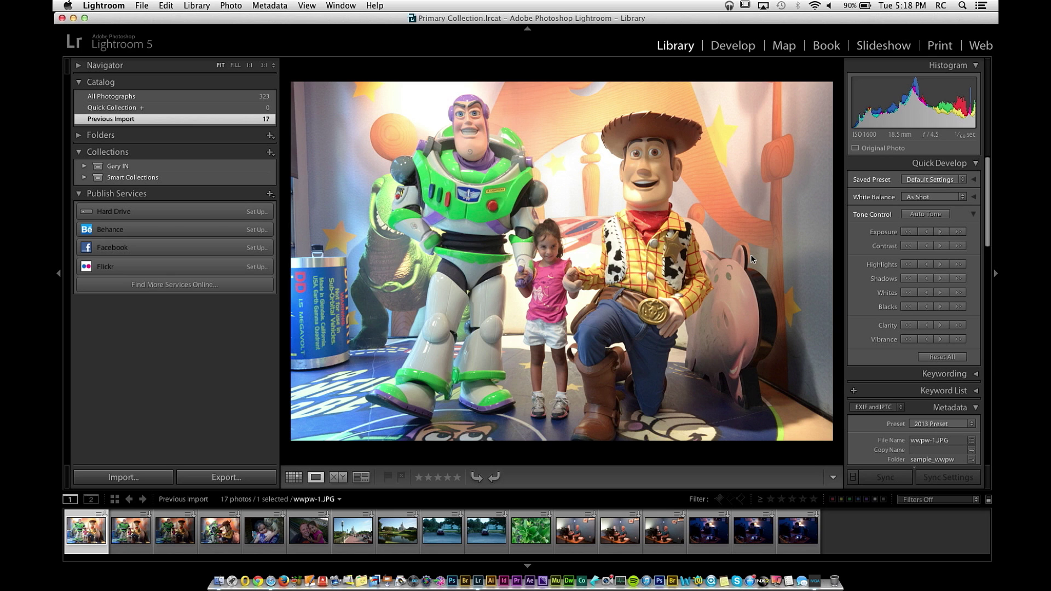
pyautogui.press('p')
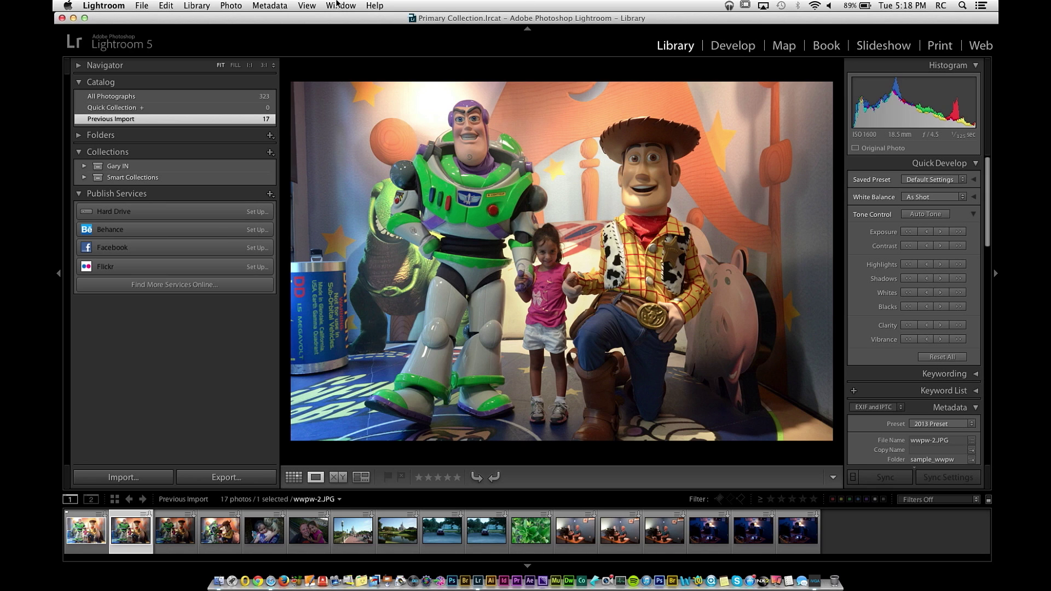
pyautogui.click(232, 5)
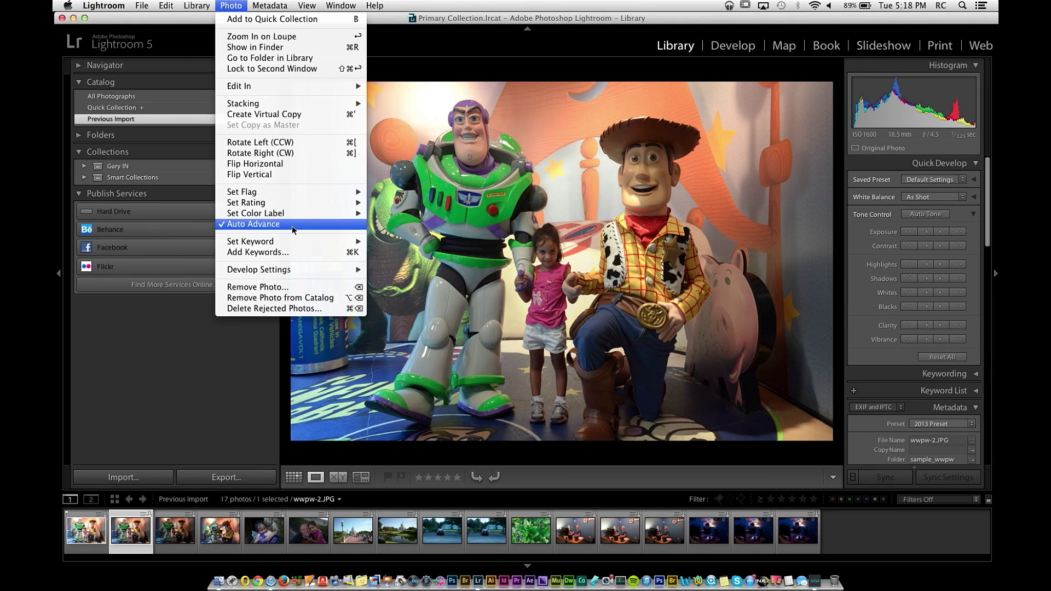
pyautogui.click(92, 539)
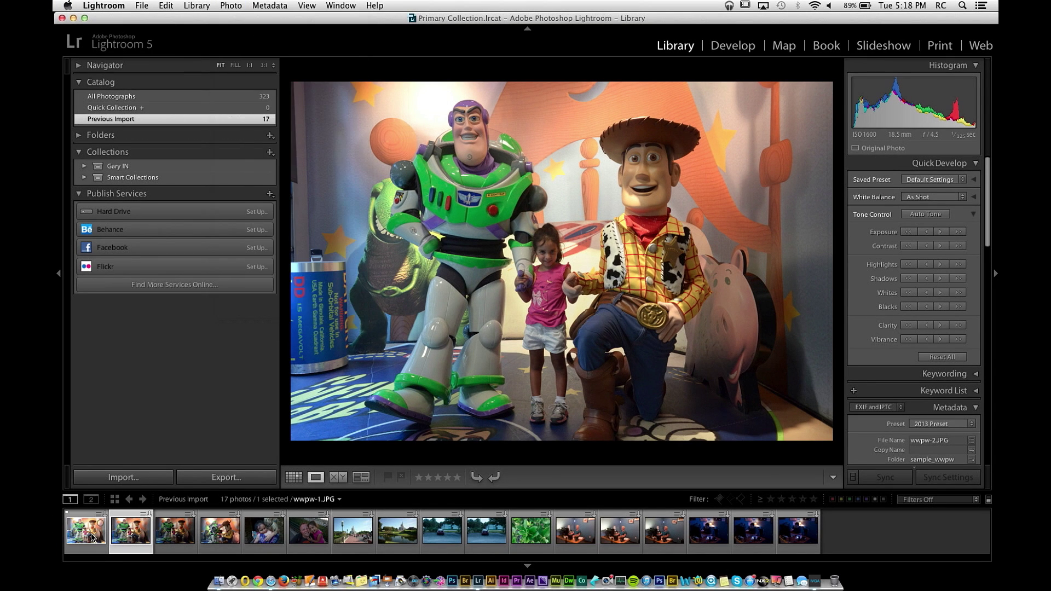
pyautogui.click(92, 538)
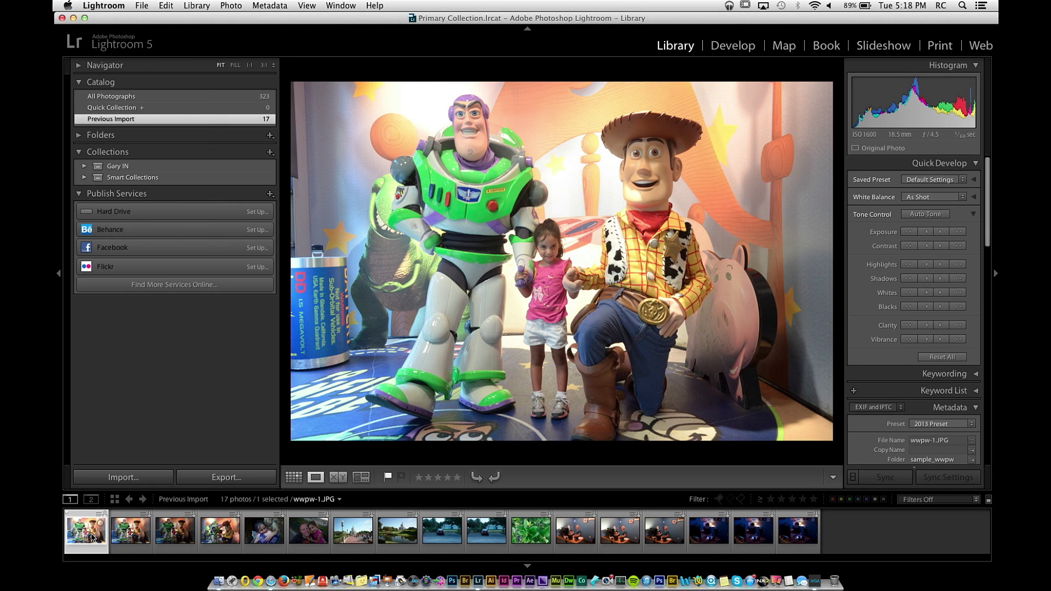
# Hide all panels around the photo, compare the opening shots and set wwpw-1 and wwpw-2 as rejected
pyautogui.hotkey('shift', 'Tab')
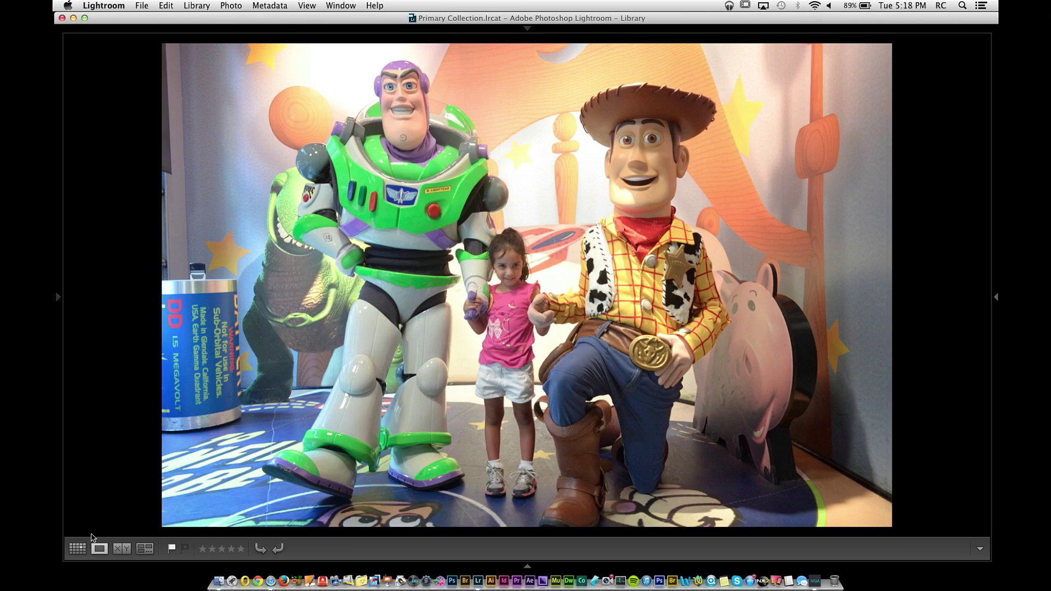
pyautogui.press('p')
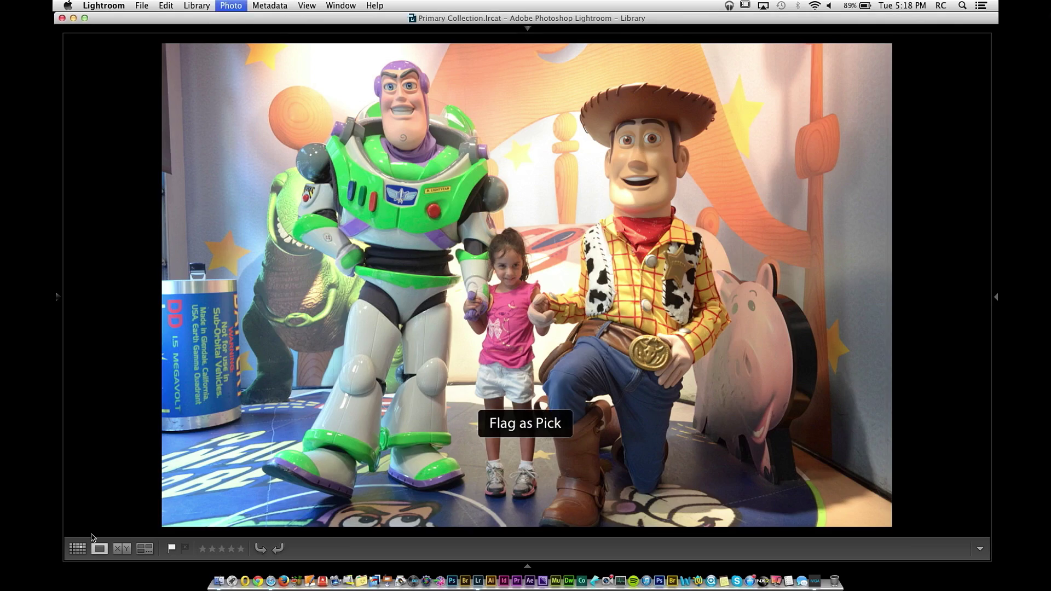
pyautogui.press('p')
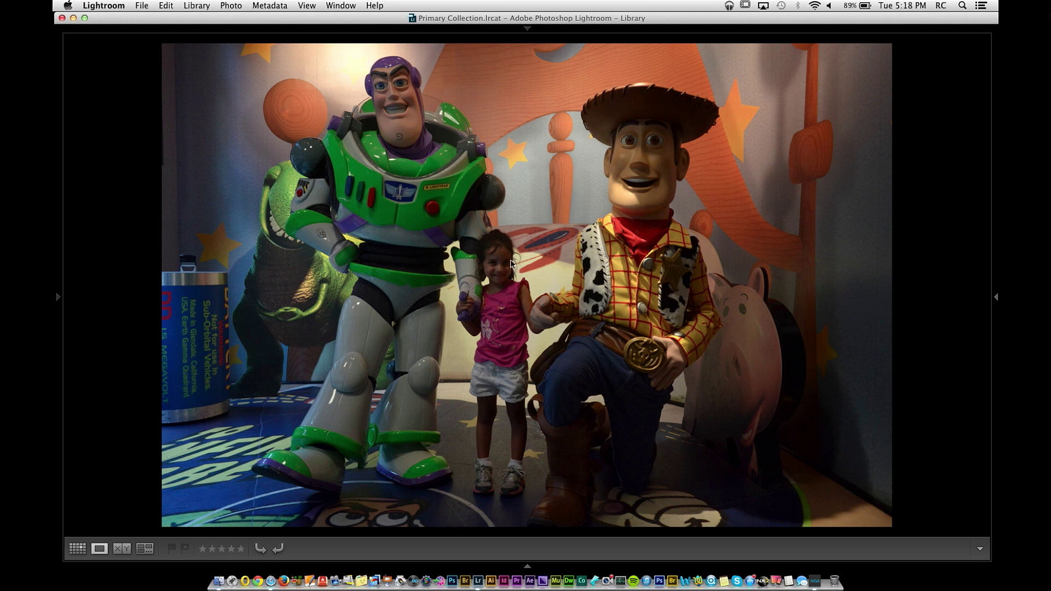
pyautogui.press('Right')
pyautogui.press('x')
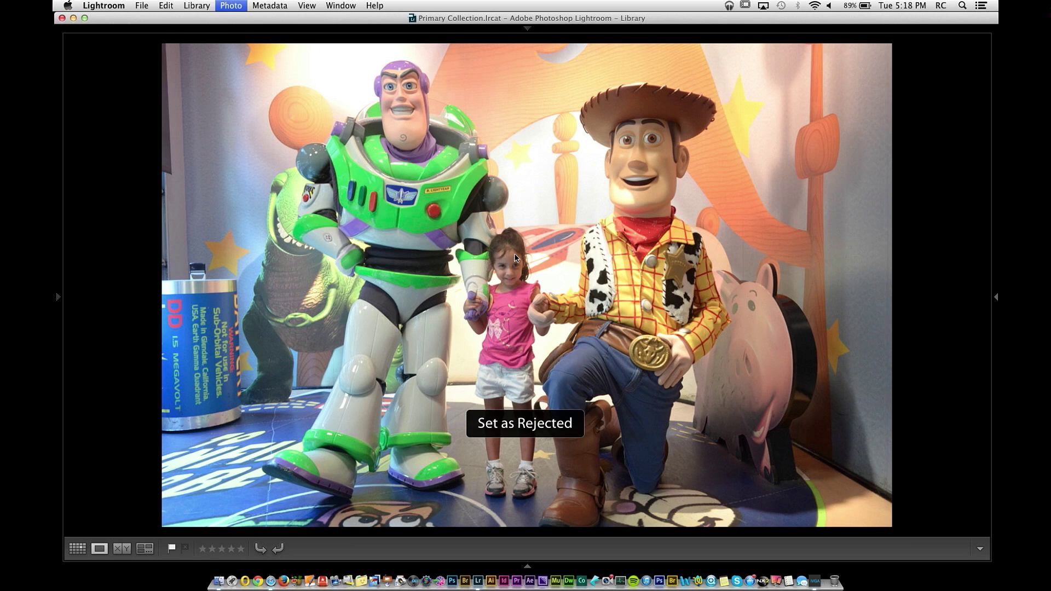
pyautogui.press('x')
pyautogui.press('x')
# Flag the four photos wwpw-3 through wwpw-6 as picks
pyautogui.press('p')
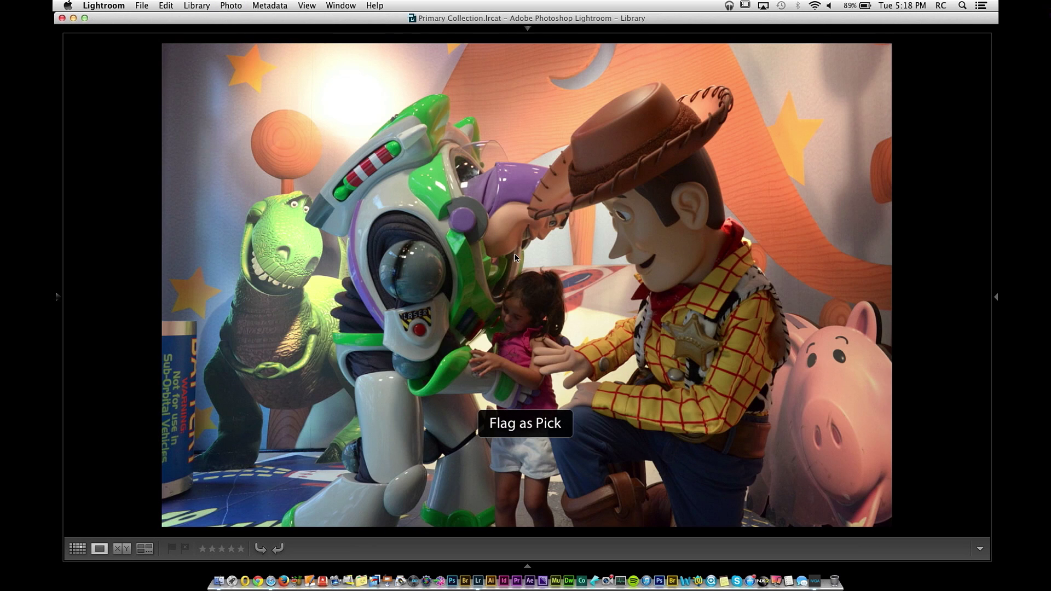
pyautogui.press('p')
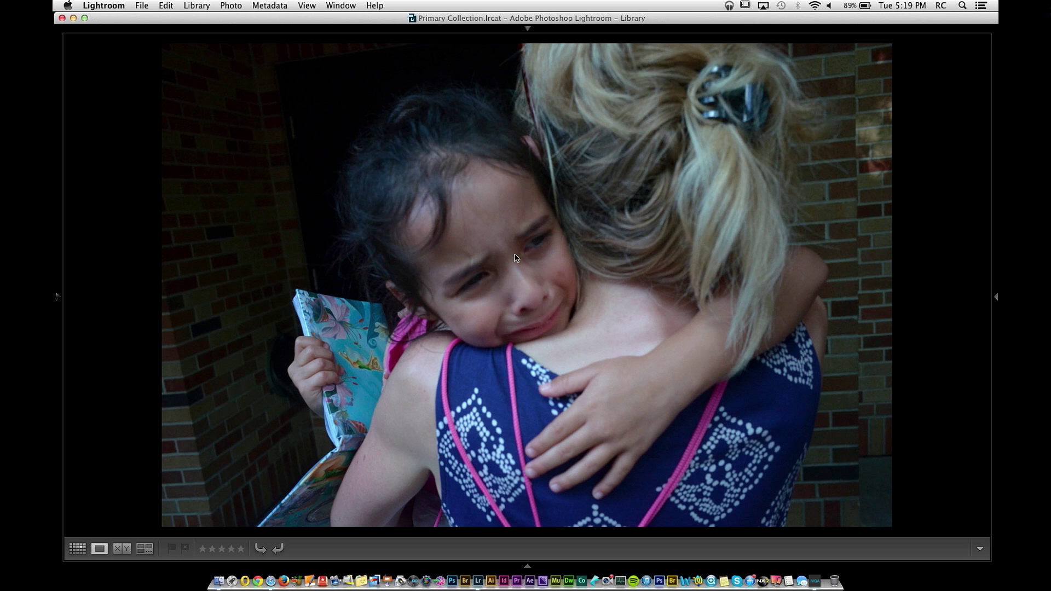
pyautogui.press('p')
pyautogui.press('p')
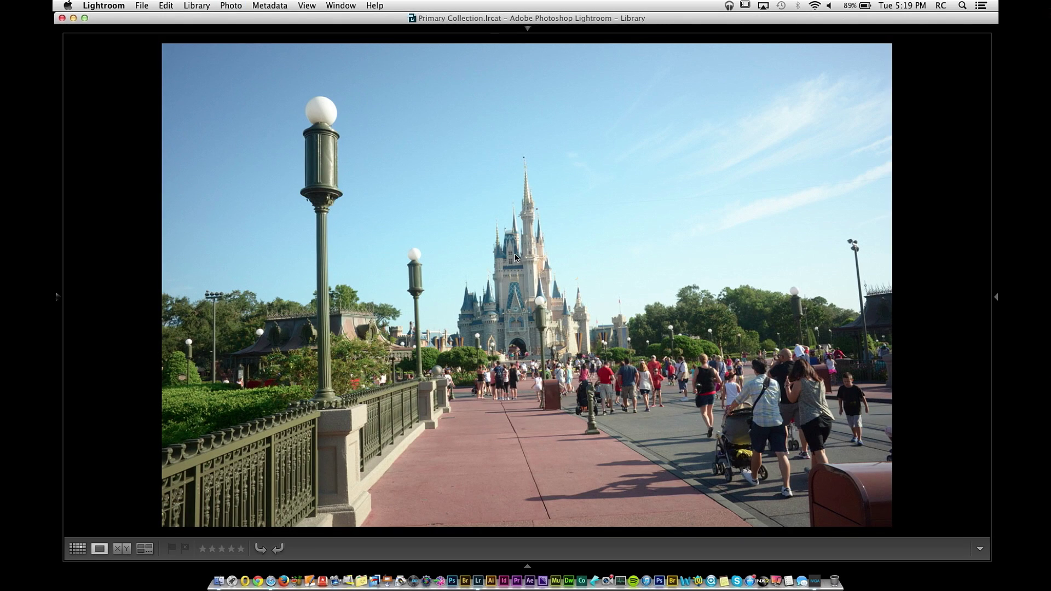
# Reject wwpw-7, wwpw-9 and wwpw-10, and flag the castle lake photo wwpw-8 and the leaves photo wwpw-11 as picks
pyautogui.press('x')
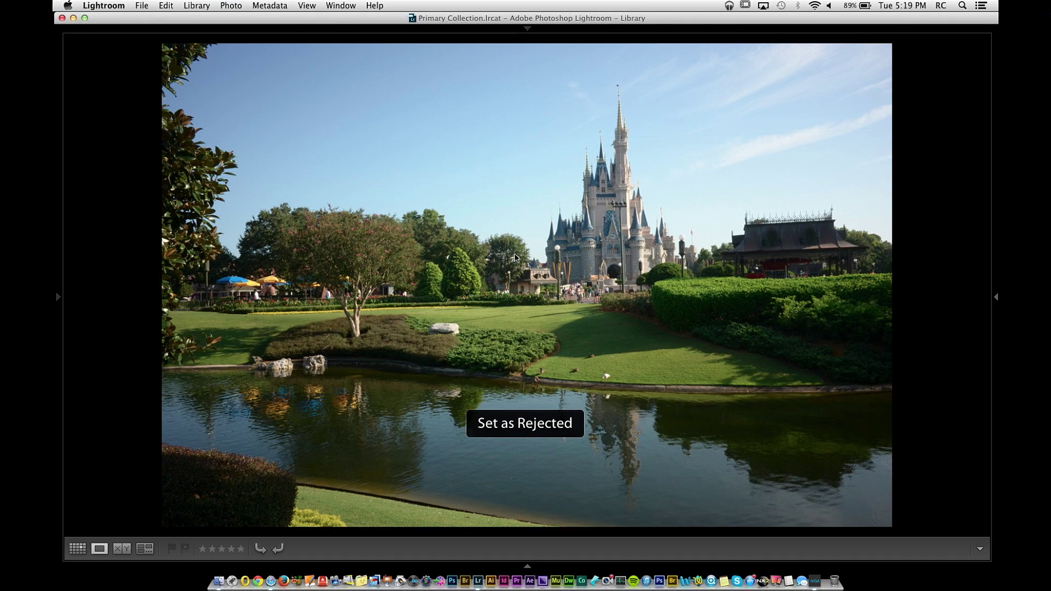
pyautogui.press('p')
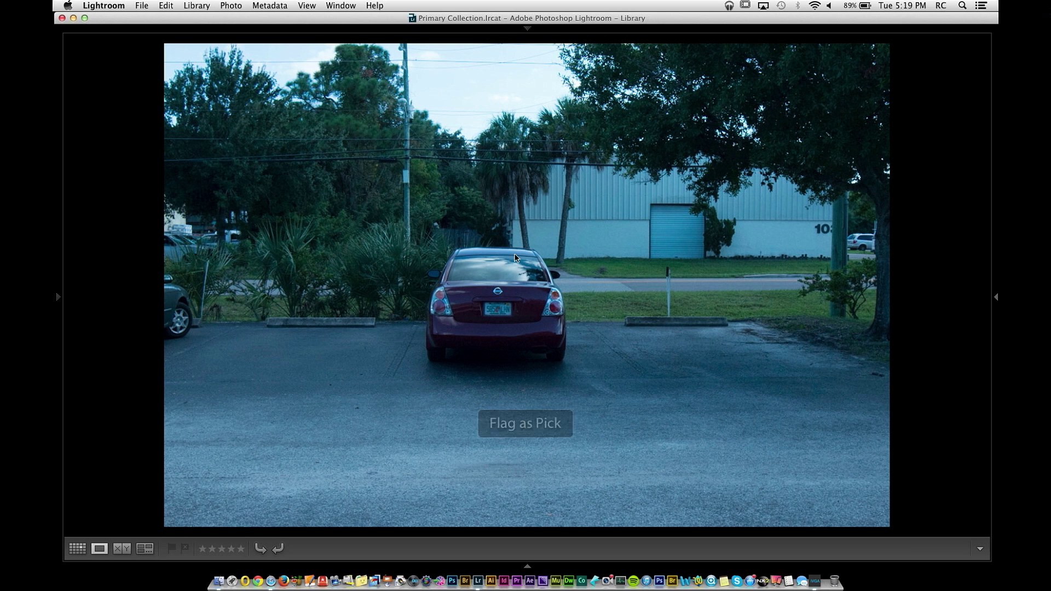
pyautogui.press('x')
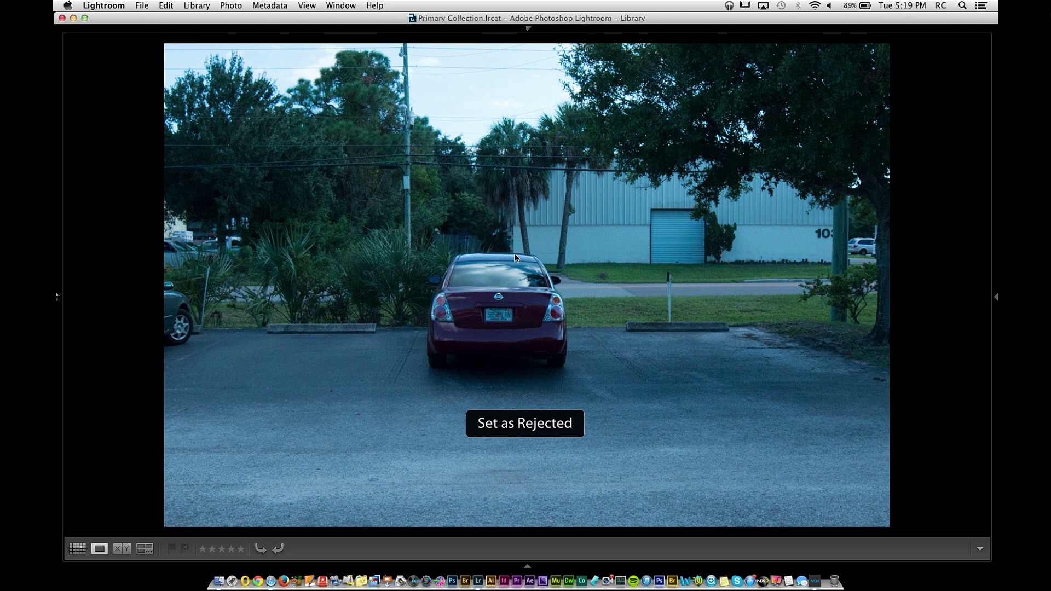
pyautogui.press('p')
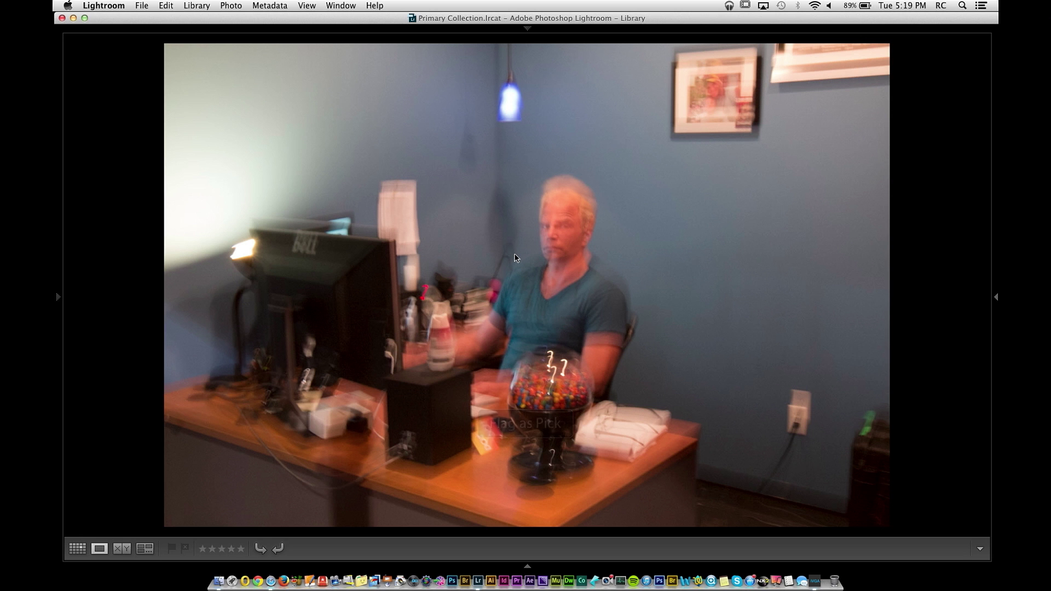
# Reject the office shots wwpw-12, wwpw-13, wwpw-15 and wwpw-16, and flag wwpw-14 and wwpw-17 as picks
pyautogui.press('x')
pyautogui.press('x')
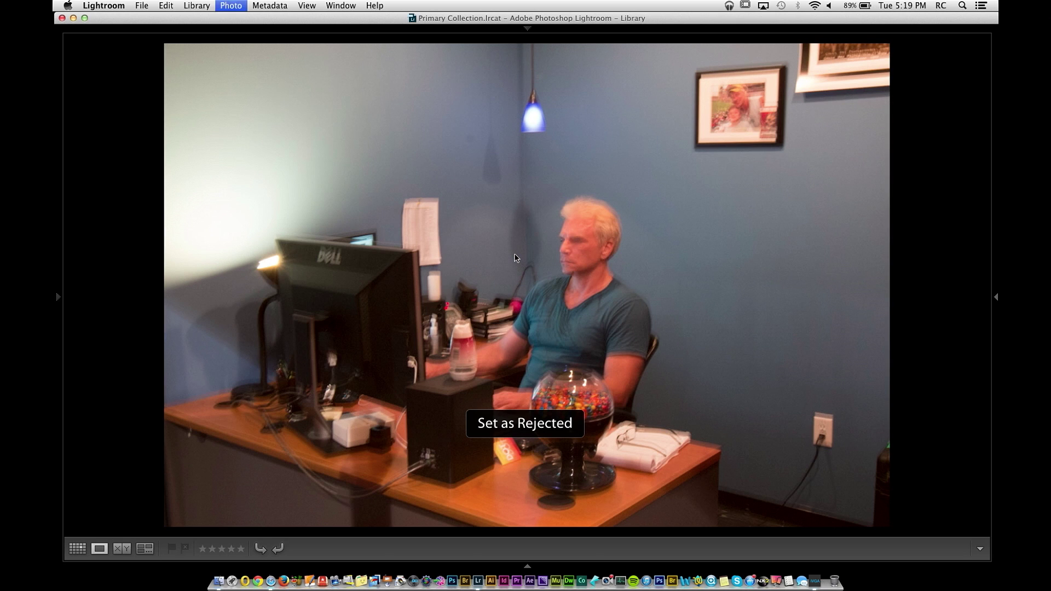
pyautogui.press('p')
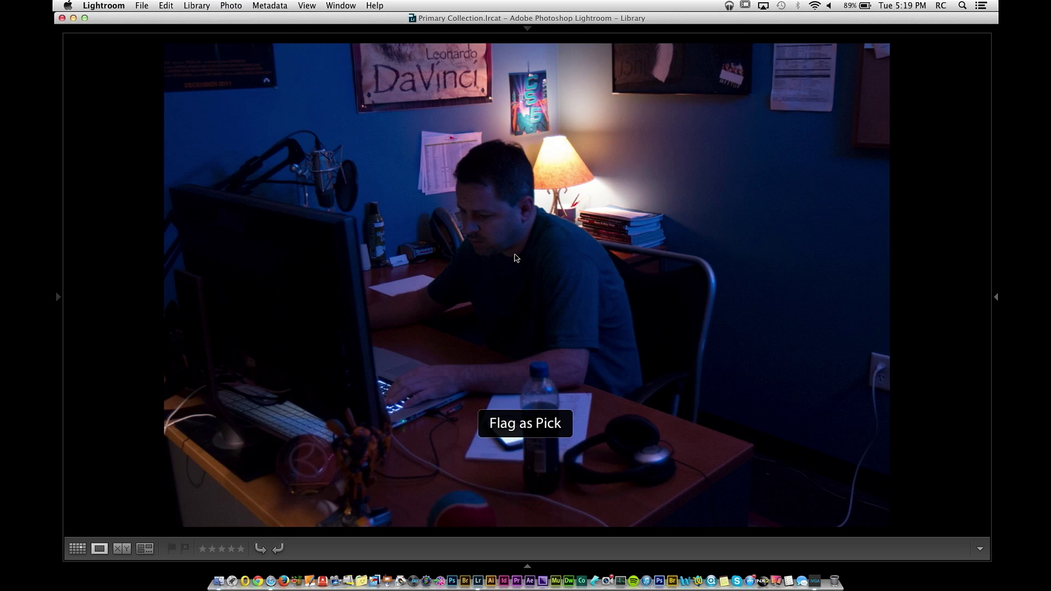
pyautogui.press('x')
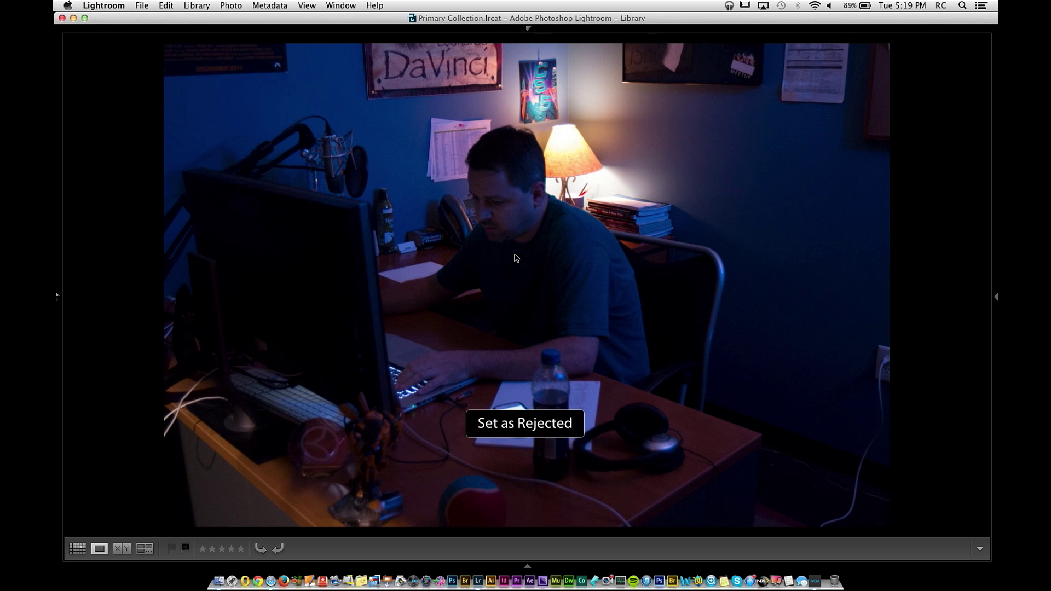
pyautogui.press('p')
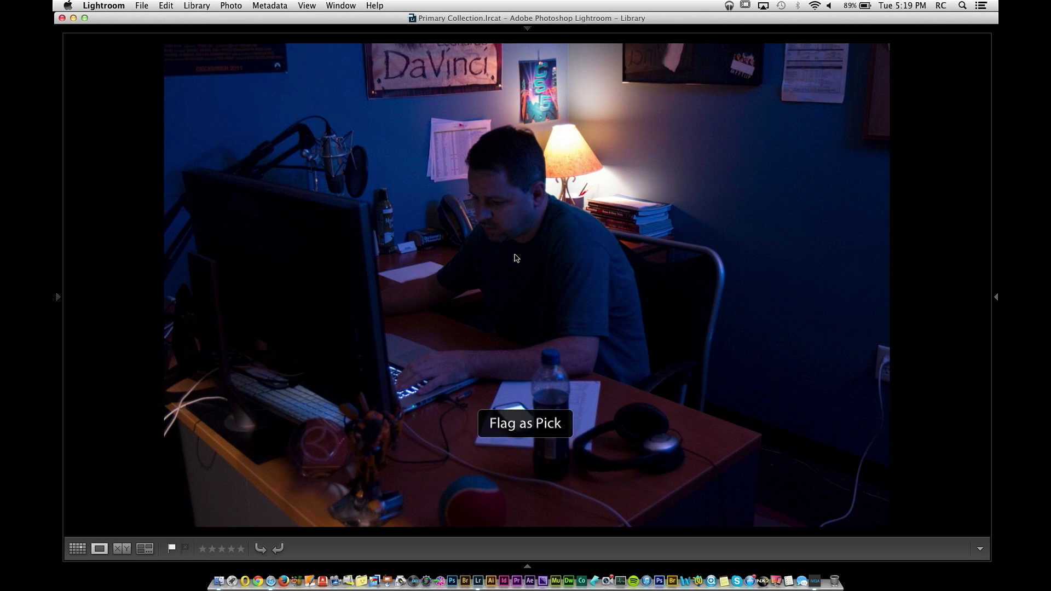
# Return to the thumbnail grid with the panels restored and filter it to show only rejected photos
pyautogui.press('g')
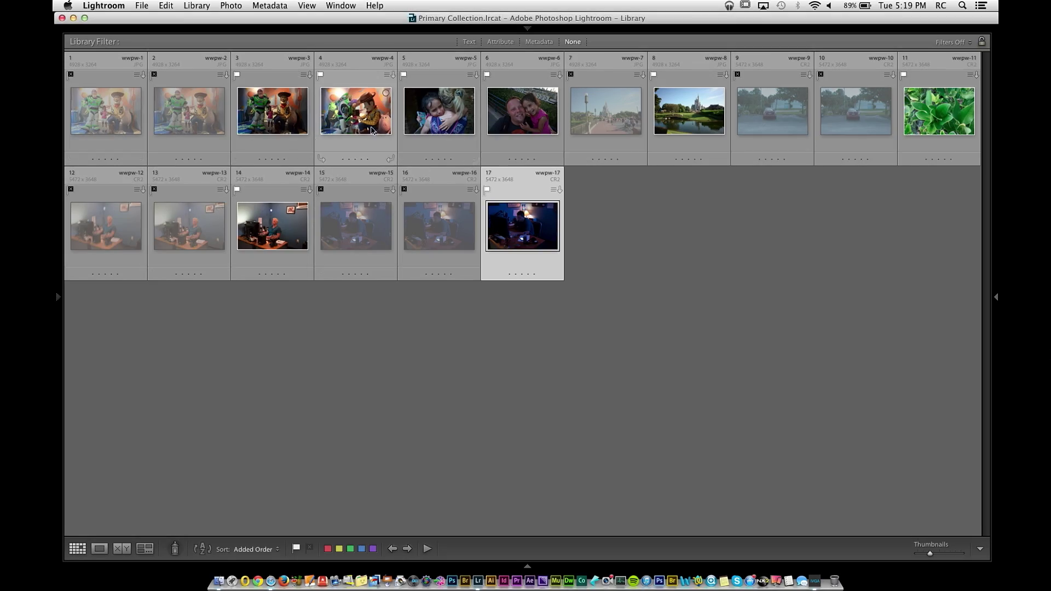
pyautogui.hotkey('shift', 'Tab')
pyautogui.press('j')
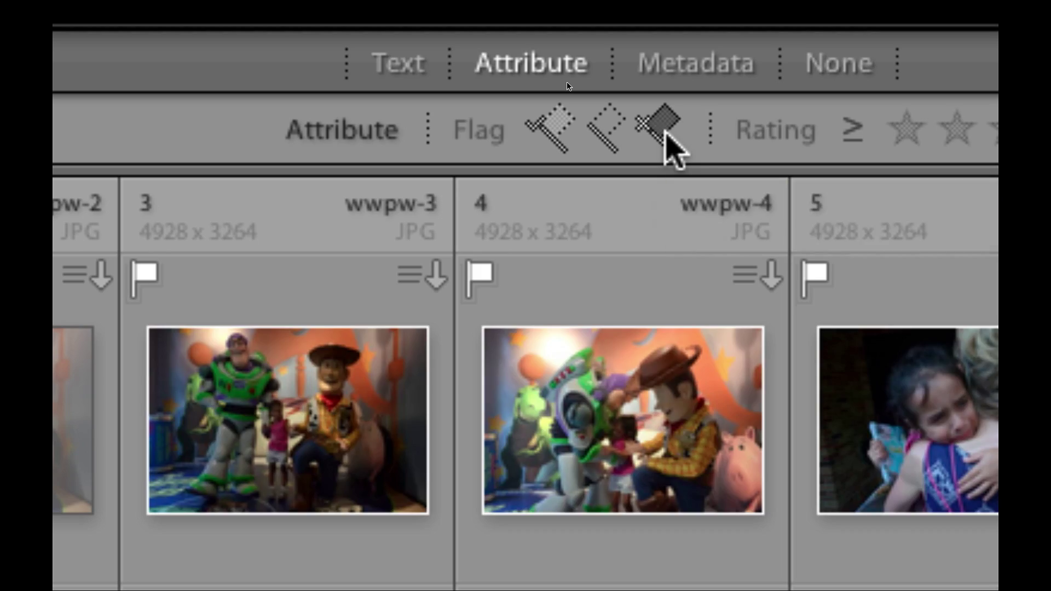
pyautogui.click(664, 136)
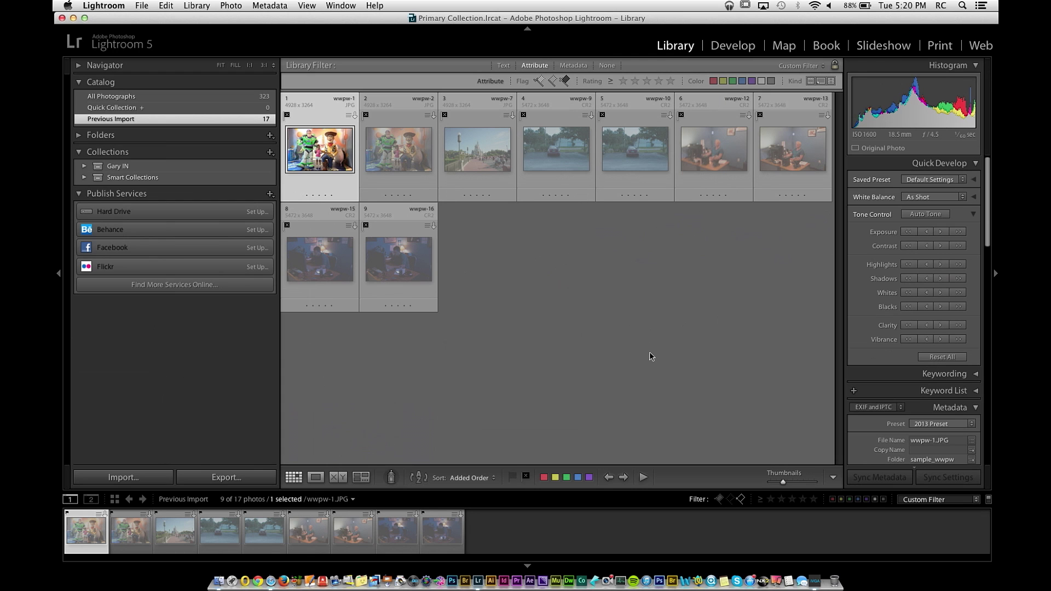
# Select all the rejected photos and delete them from disk
pyautogui.press('super+a')
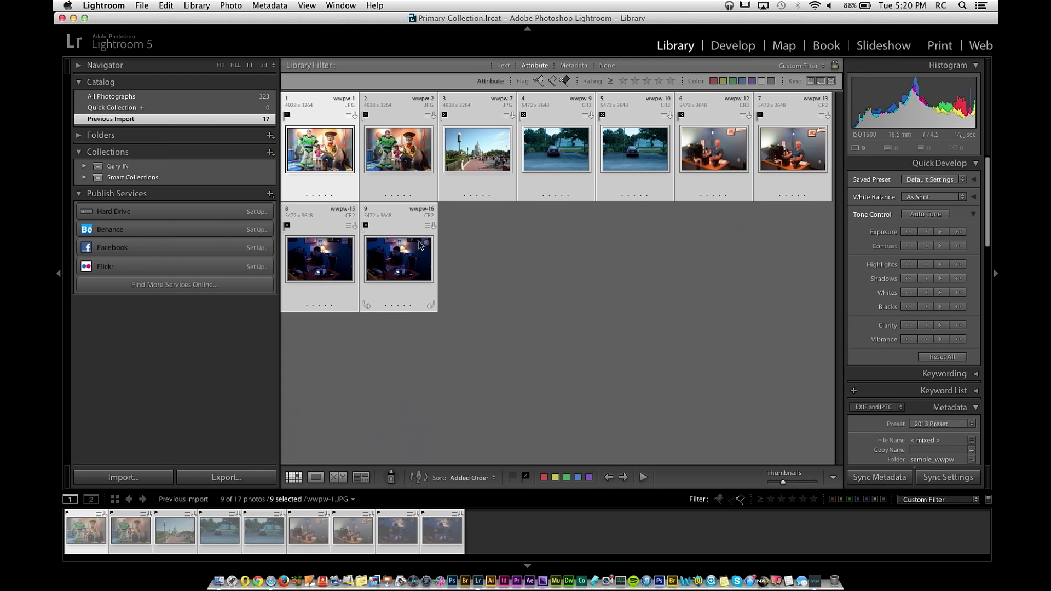
pyautogui.rightClick(394, 251)
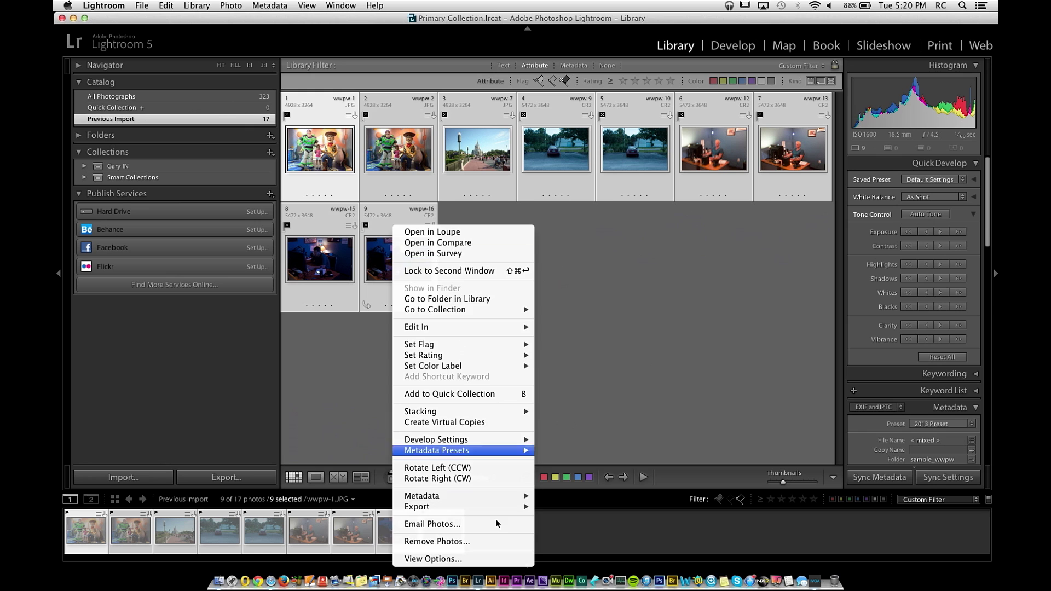
pyautogui.click(500, 541)
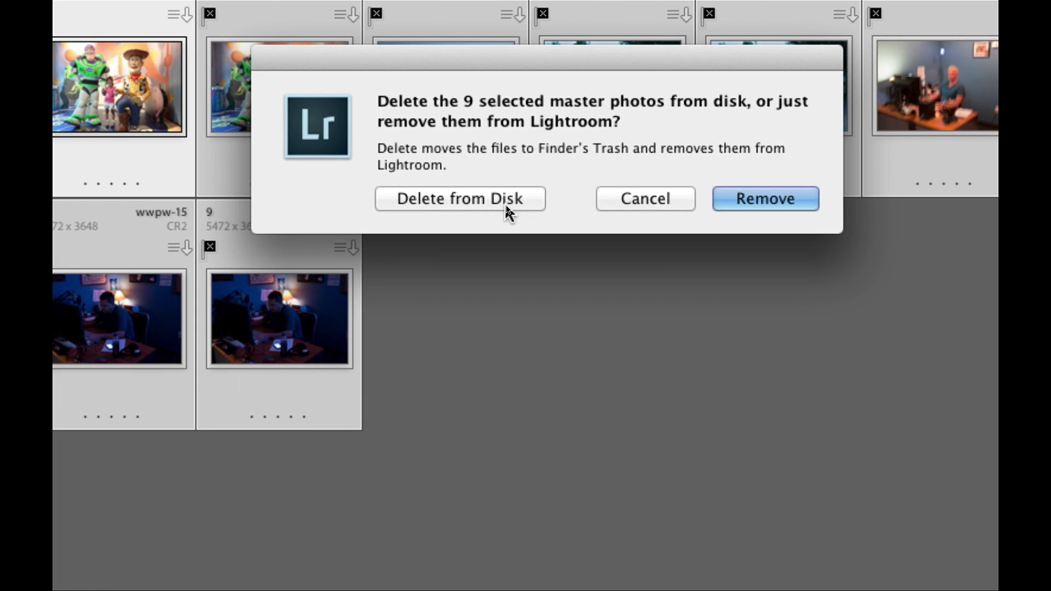
pyautogui.click(506, 203)
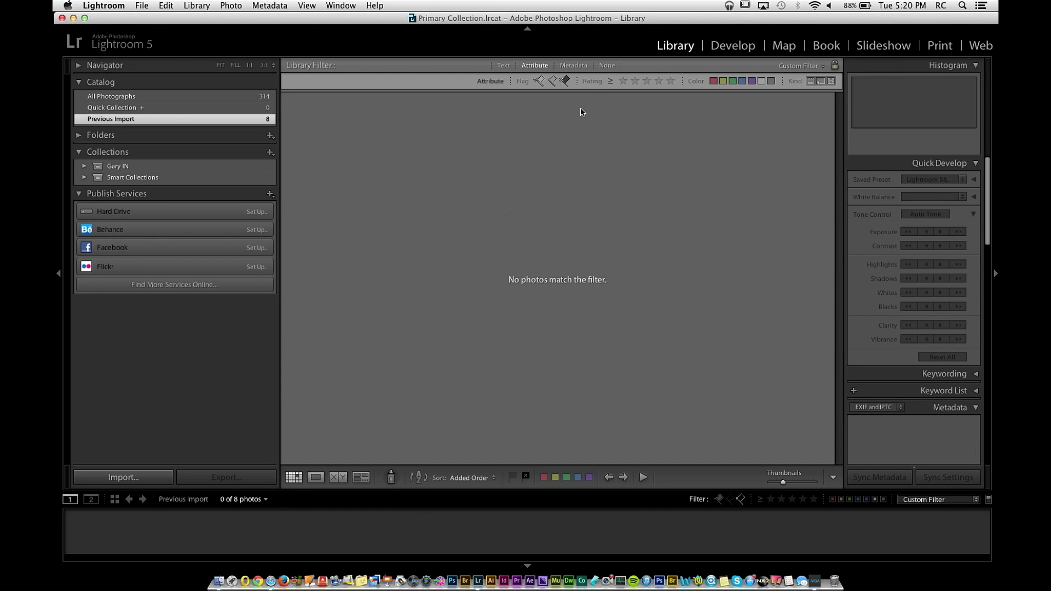
# Clear the rejected filter, try out the picked, rejected and unflagged attribute filters, and turn all flag filters off
pyautogui.click(565, 81)
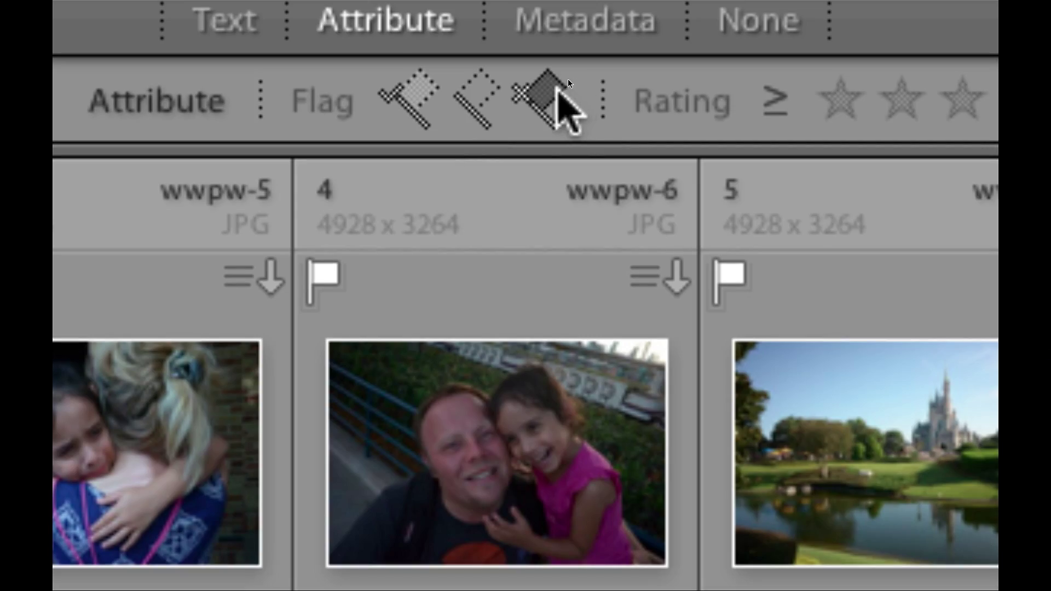
pyautogui.click(549, 92)
pyautogui.click(414, 100)
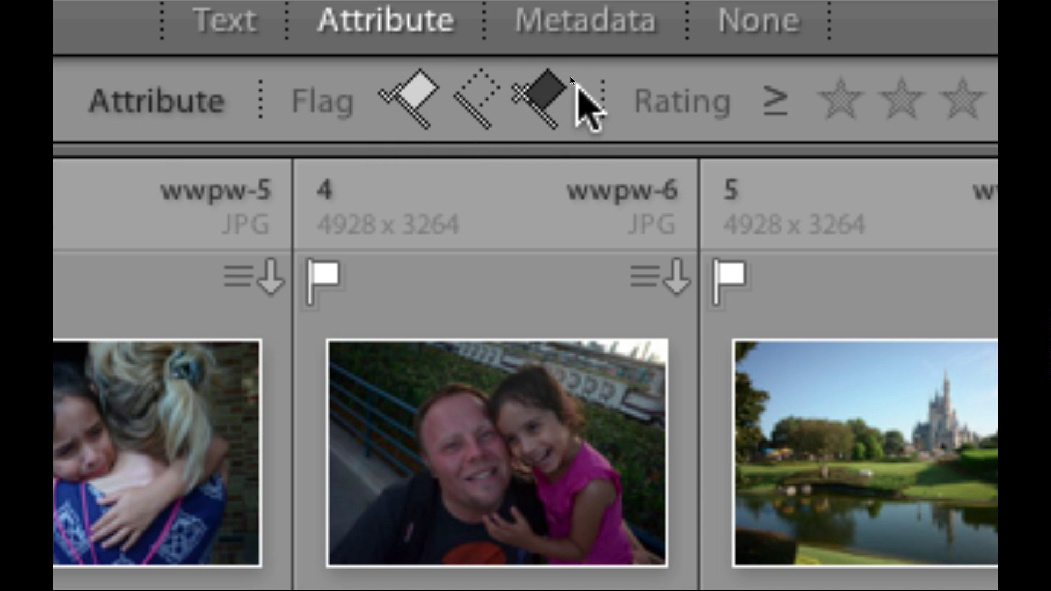
pyautogui.click(557, 84)
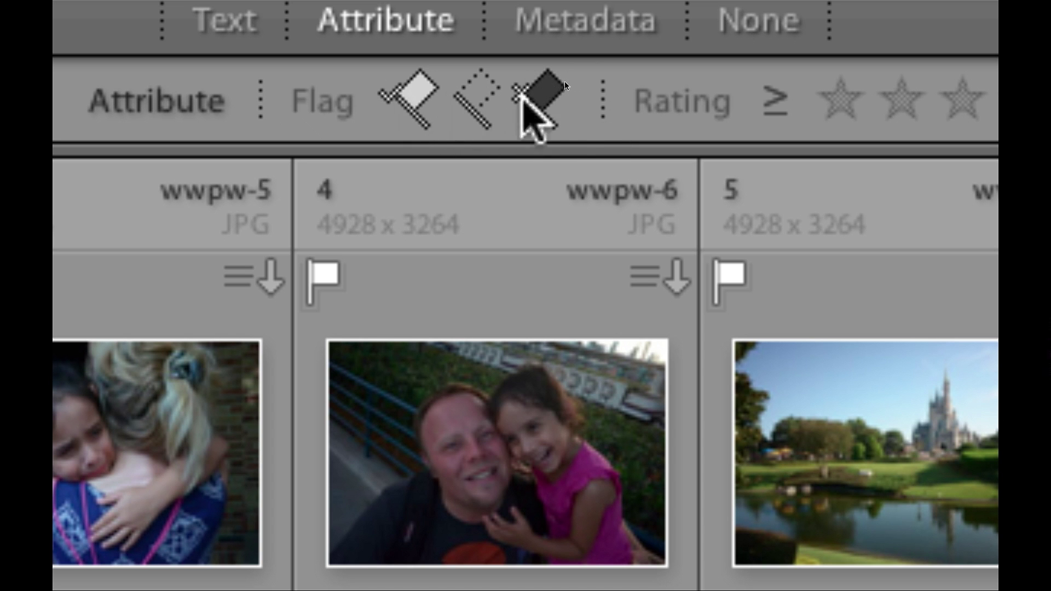
pyautogui.click(545, 81)
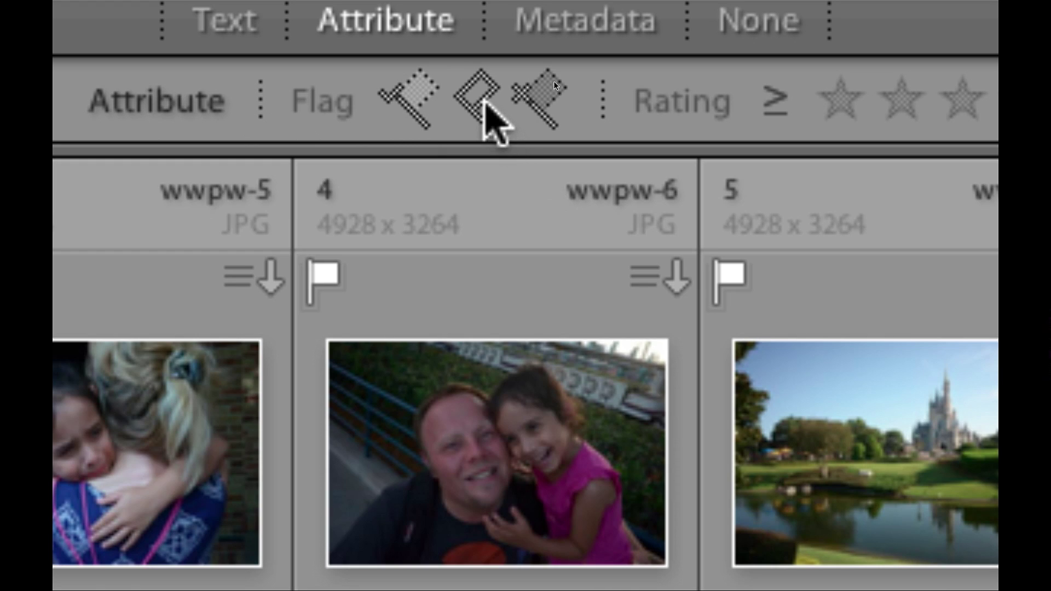
pyautogui.click(480, 98)
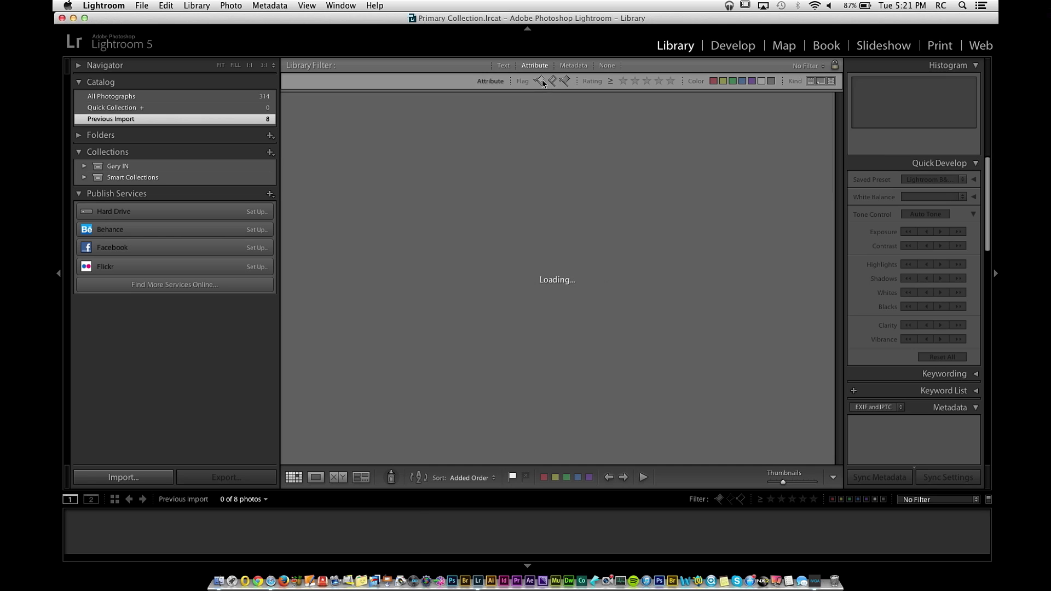
# Filter the grid to picked photos only and show wwpw-3 in Loupe view with all panels hidden
pyautogui.click(539, 81)
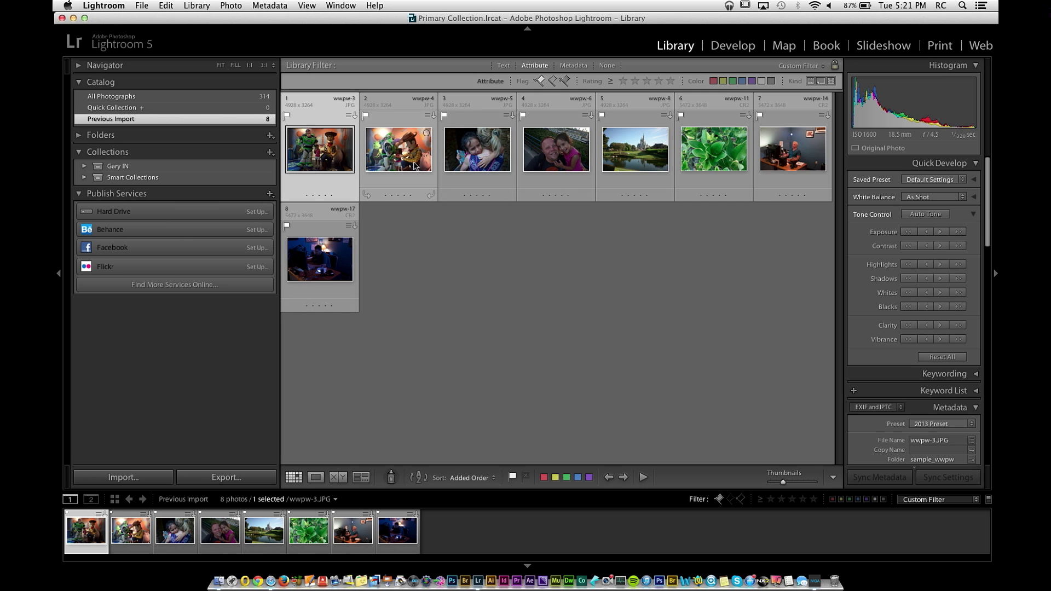
pyautogui.press('e')
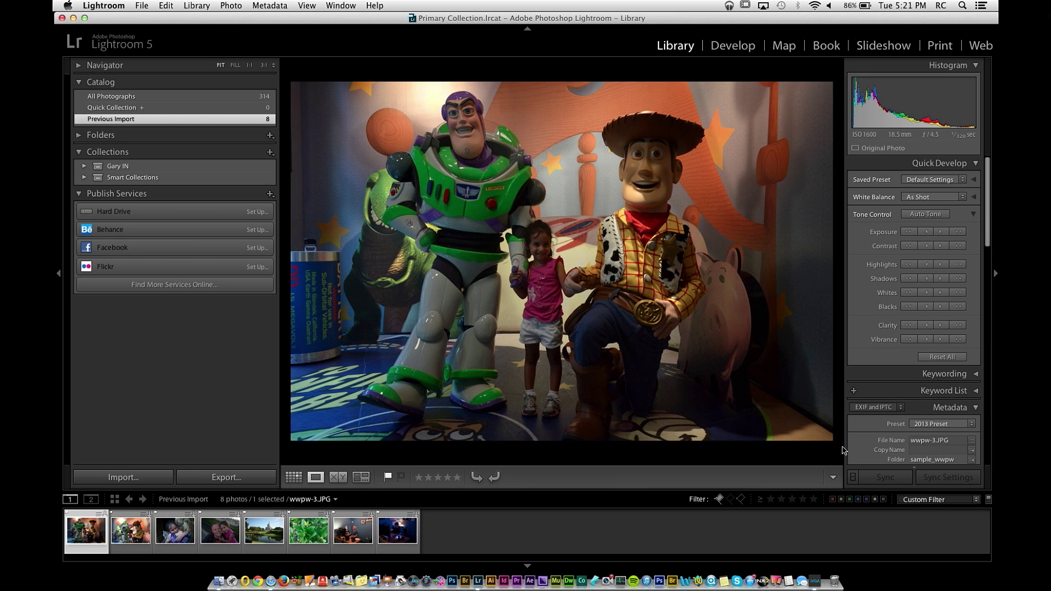
pyautogui.hotkey('shift', 'Tab')
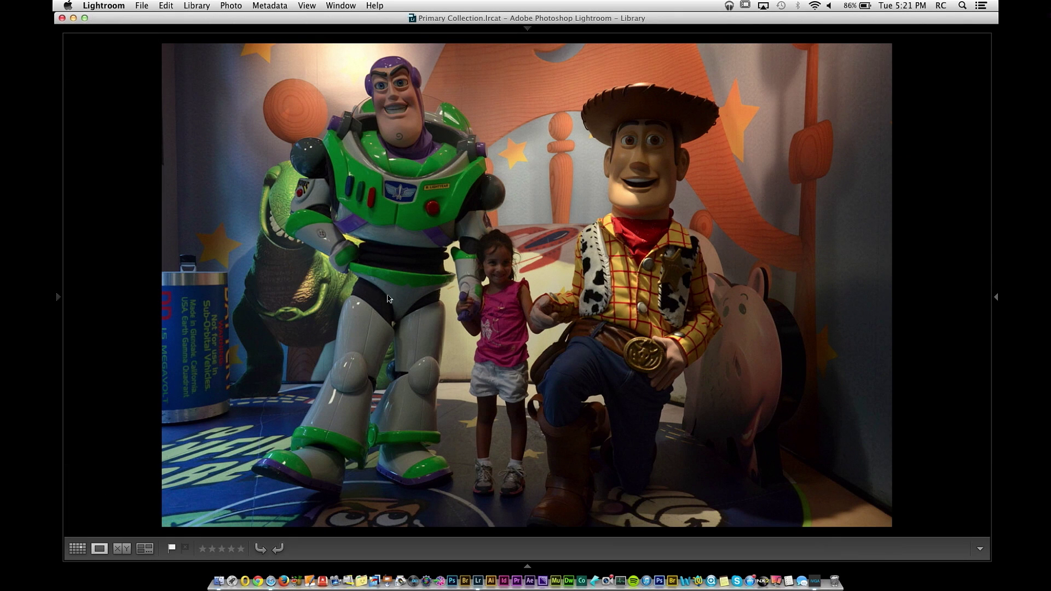
# Open the photo in the Develop module, hide the left panels and expand the Basic adjustments
pyautogui.press('super+equal')
pyautogui.press('d')
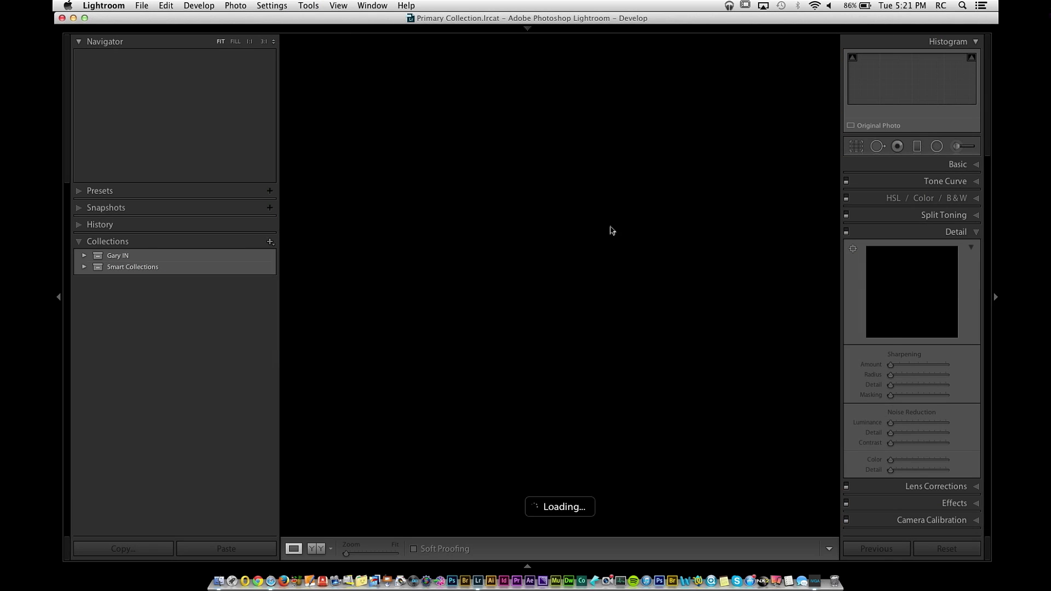
pyautogui.press('Tab')
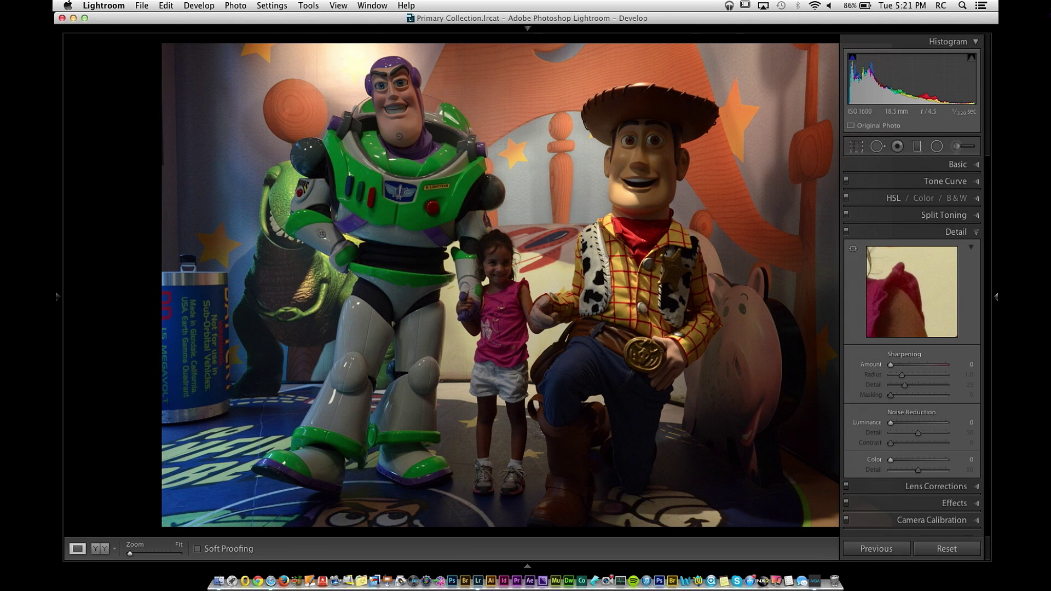
pyautogui.click(995, 296)
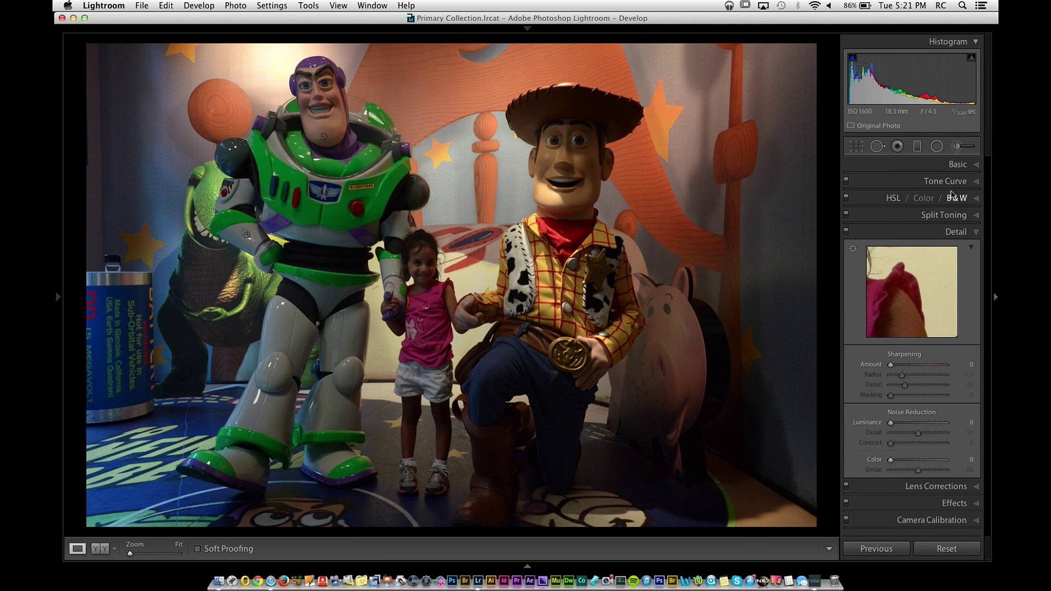
pyautogui.click(957, 164)
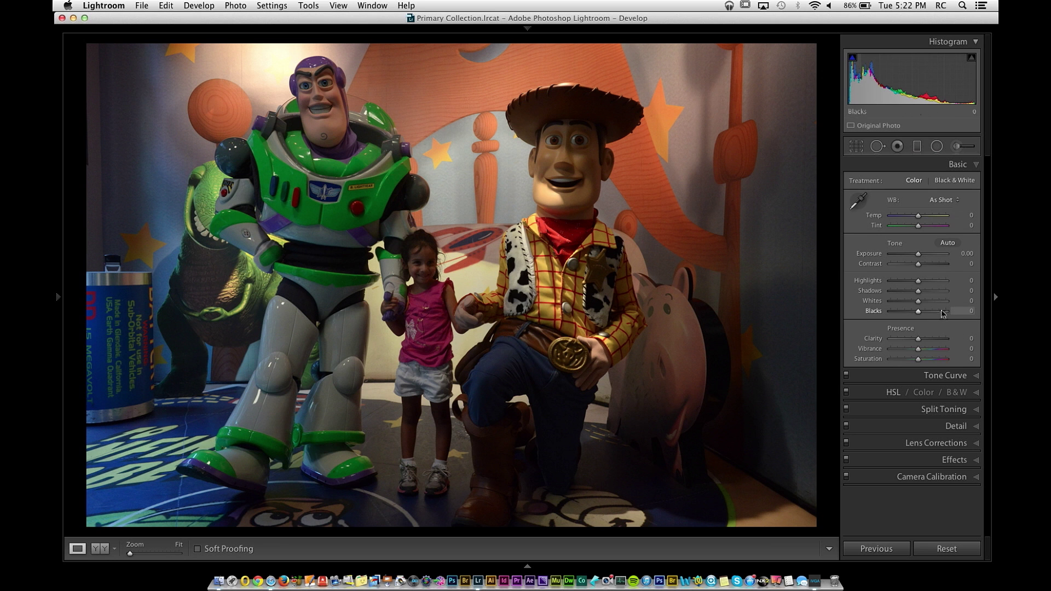
# Brighten the photo of the toy characters with Shadows at +40 and Exposure at +1.20
pyautogui.moveTo(922, 255); pyautogui.dragTo(925, 256)
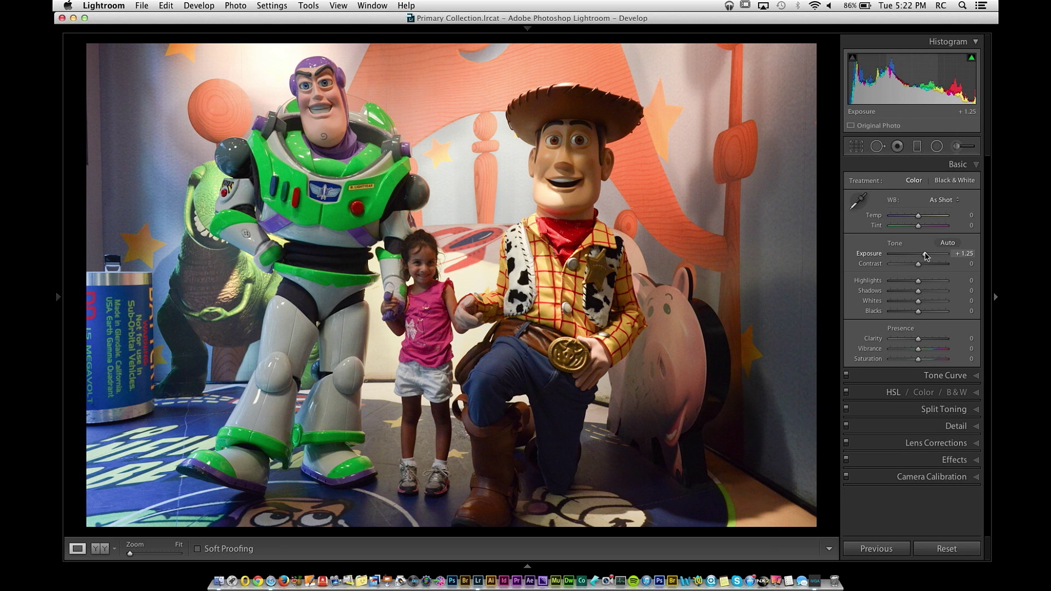
pyautogui.doubleClick(925, 255)
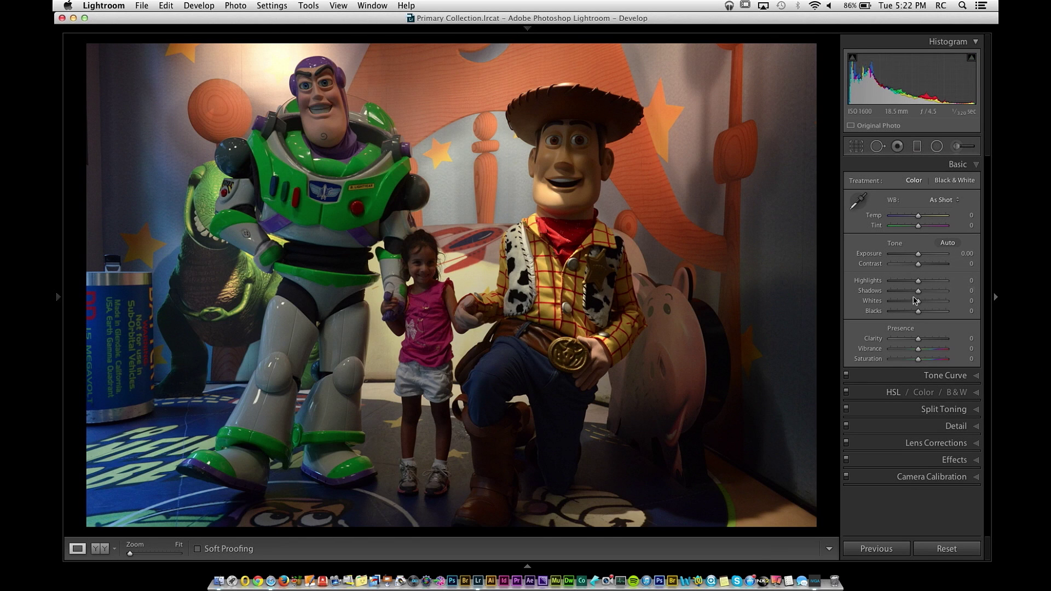
pyautogui.moveTo(919, 293); pyautogui.dragTo(938, 295)
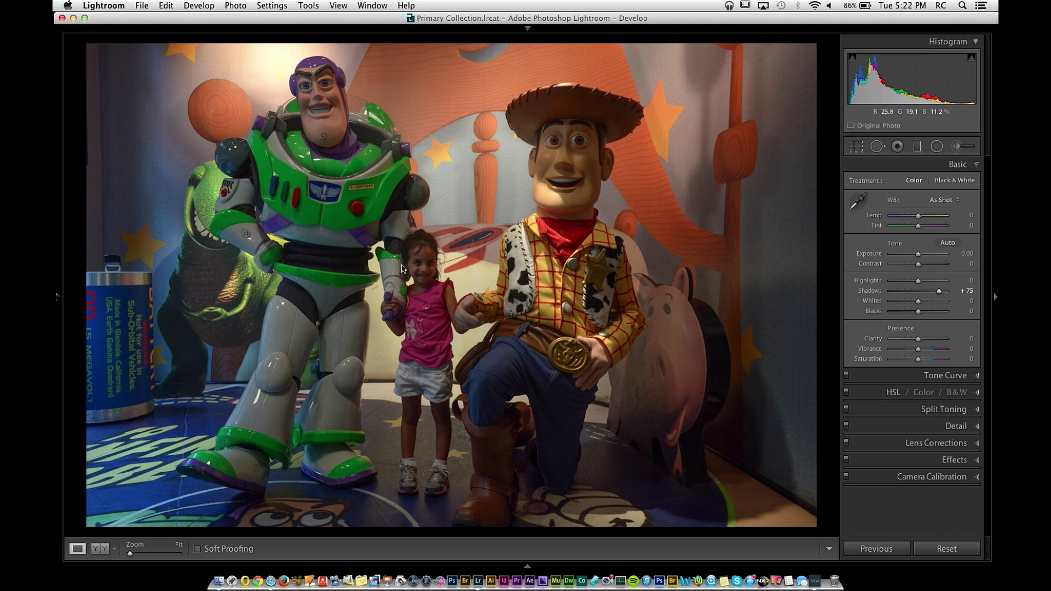
pyautogui.moveTo(919, 254); pyautogui.dragTo(922, 257)
pyautogui.moveTo(942, 294); pyautogui.dragTo(930, 293)
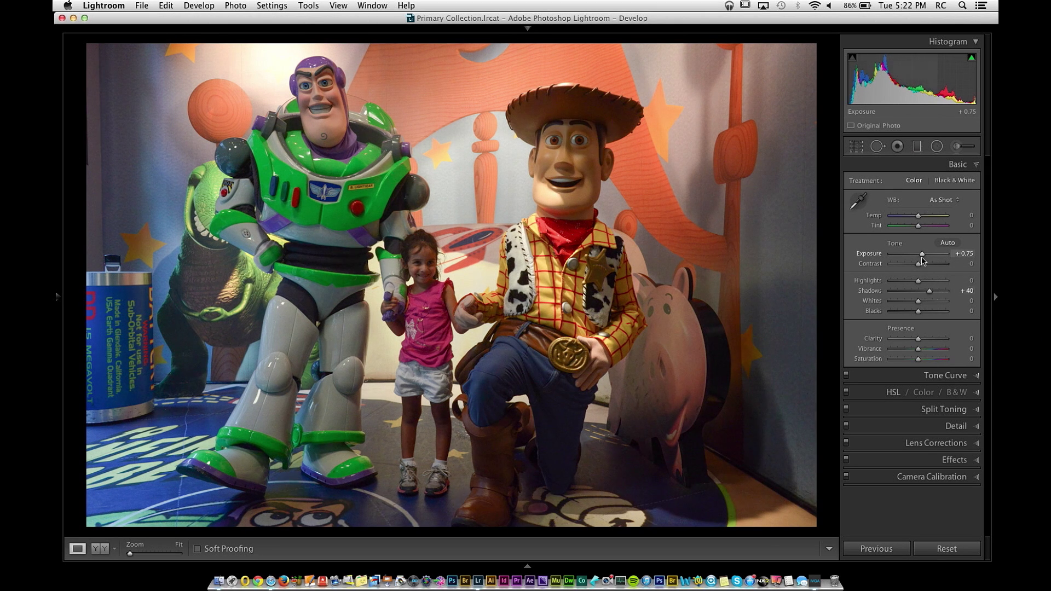
pyautogui.moveTo(922, 257); pyautogui.dragTo(926, 261)
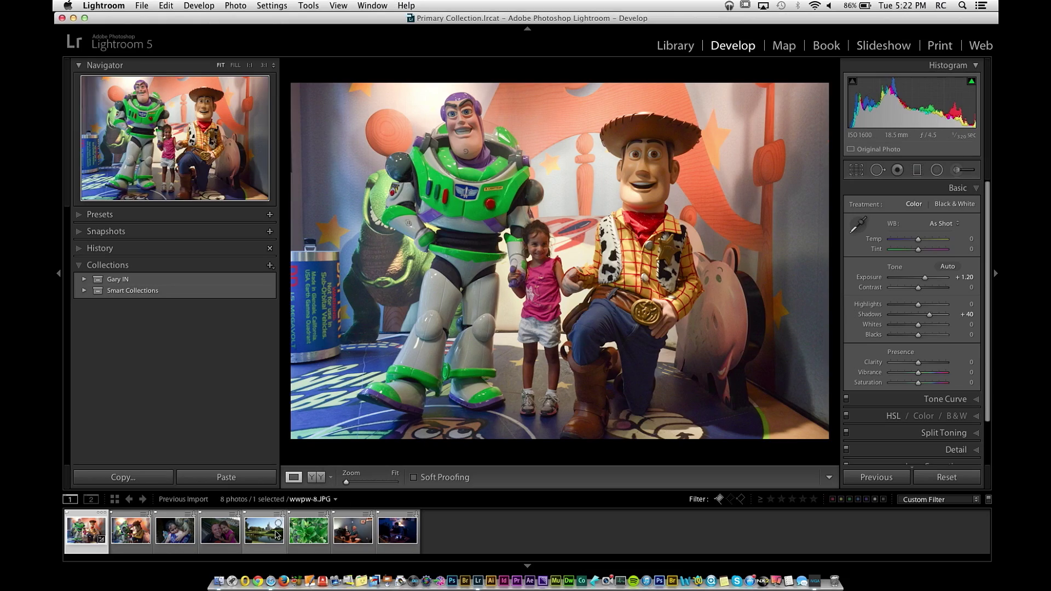
# Switch to the castle photo and hide the surrounding panels, bringing up only the adjustments beside it
pyautogui.click(271, 533)
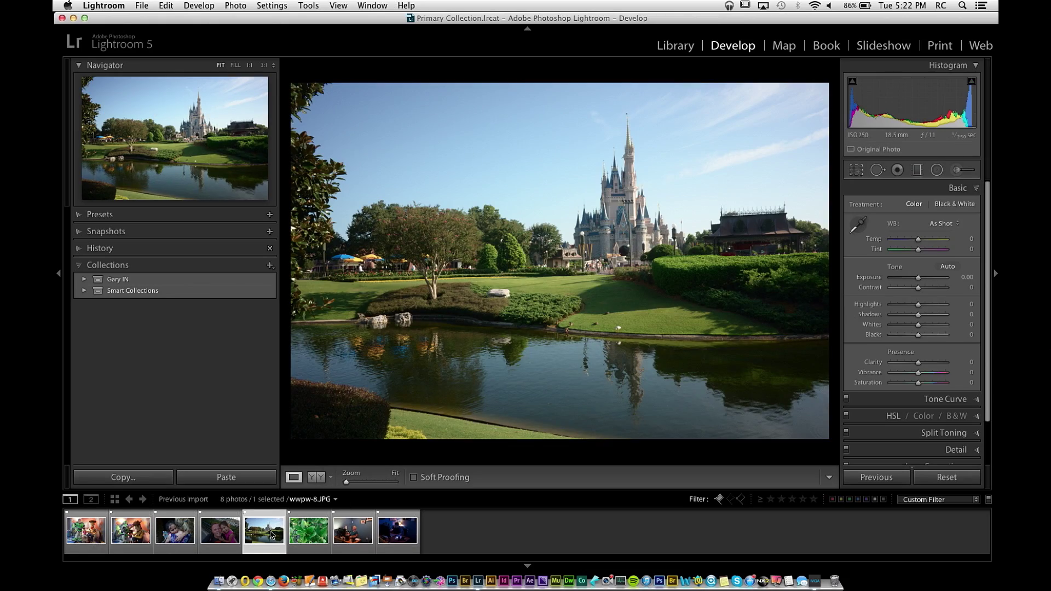
pyautogui.hotkey('shift', 'Tab')
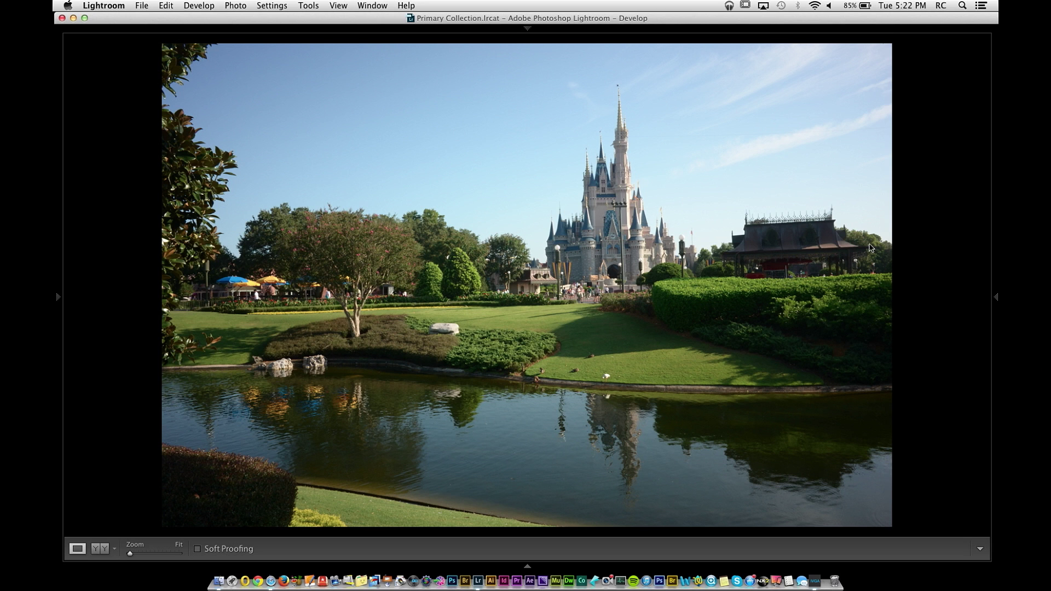
pyautogui.moveTo(994, 274)
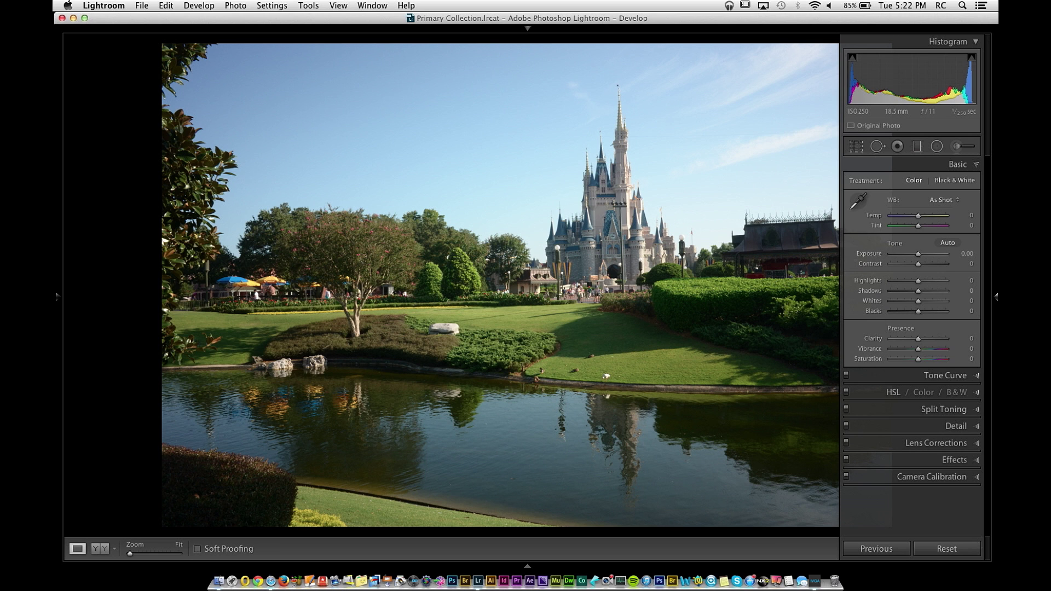
# Start cropping the castle photo, cycle through the crop guide overlays to the golden spiral and change the spiral's orientation
pyautogui.click(857, 149)
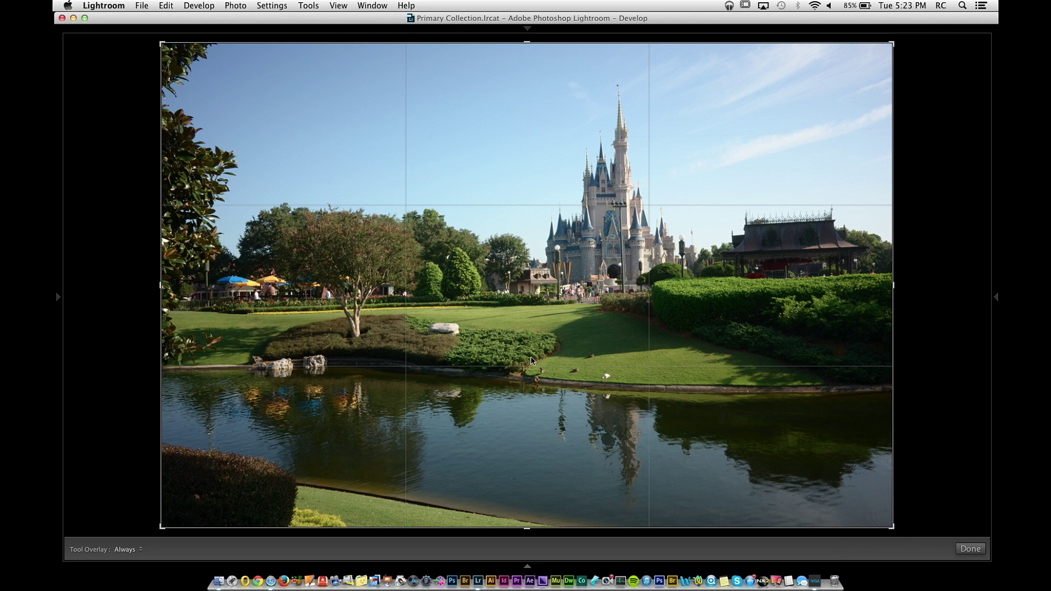
pyautogui.press('o')
pyautogui.press('o')
pyautogui.press('o')
pyautogui.press('o')
pyautogui.press('o')
pyautogui.press('o')
pyautogui.press('o')
pyautogui.press('o')
pyautogui.press('o')
pyautogui.press('o')
pyautogui.press('o')
pyautogui.press('o')
pyautogui.press('o')
pyautogui.press('o')
pyautogui.press('o')
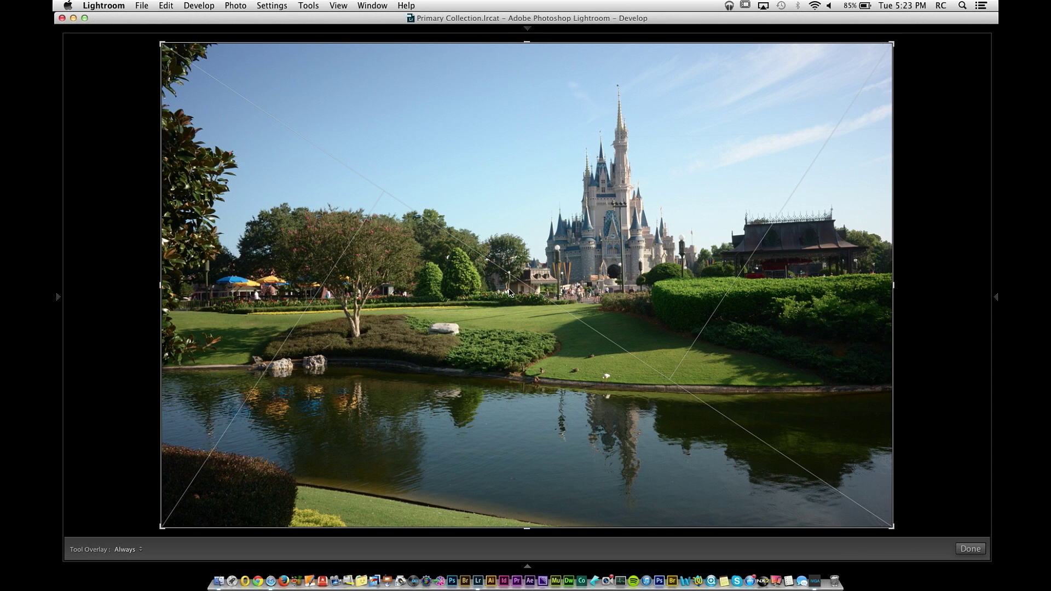
pyautogui.press('o')
pyautogui.press('o')
pyautogui.press('o')
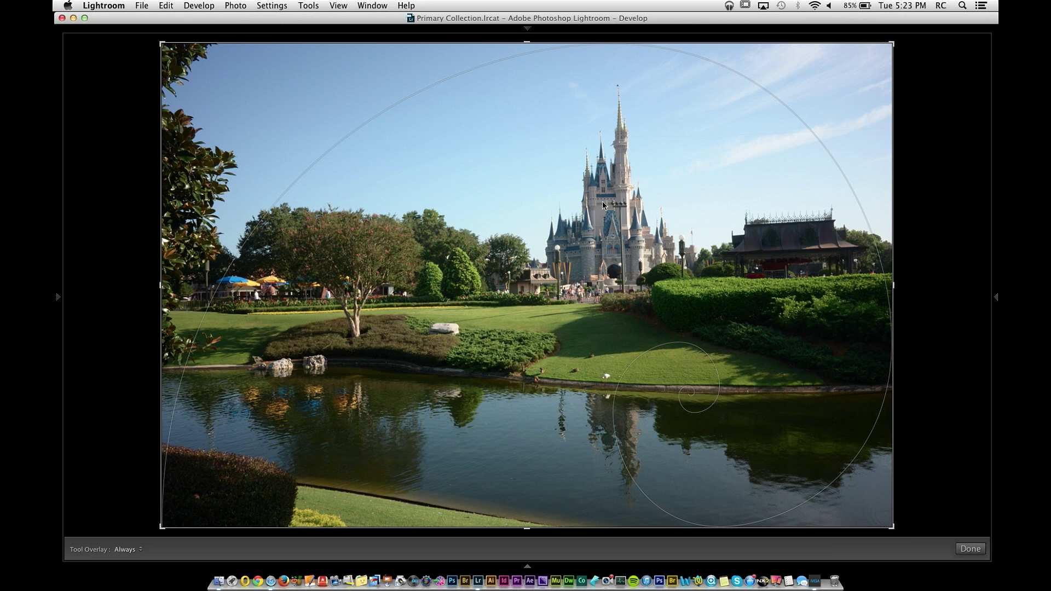
pyautogui.hotkey('shift', 'o')
pyautogui.hotkey('shift', 'o')
pyautogui.hotkey('shift', 'o')
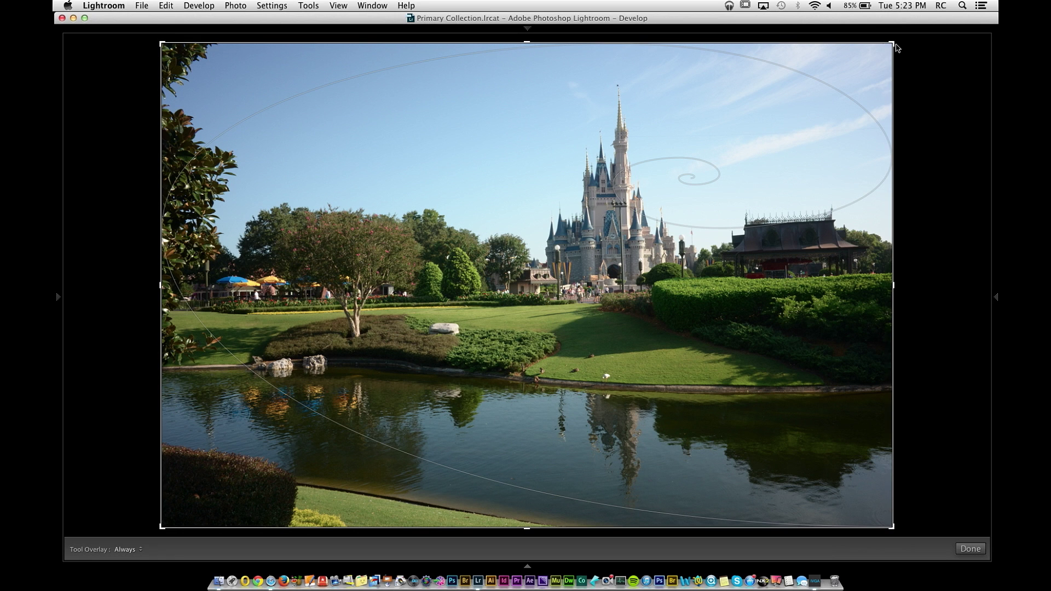
# Crop the castle photo tighter from its upper-right corner, reposition the image inside the frame and apply the crop
pyautogui.moveTo(893, 43); pyautogui.dragTo(839, 78)
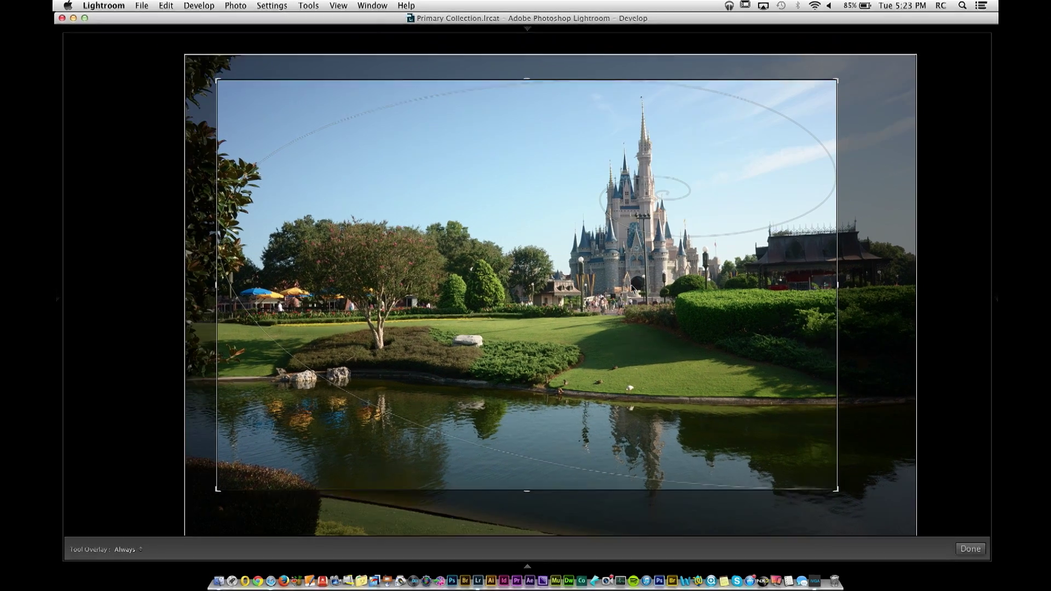
pyautogui.moveTo(632, 288); pyautogui.dragTo(636, 289)
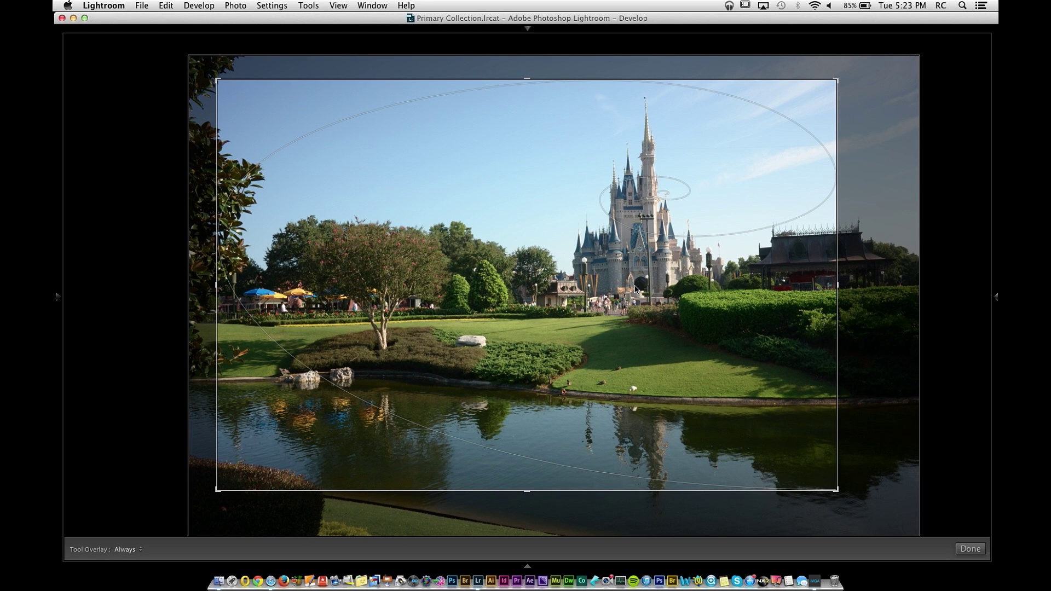
pyautogui.press('Return')
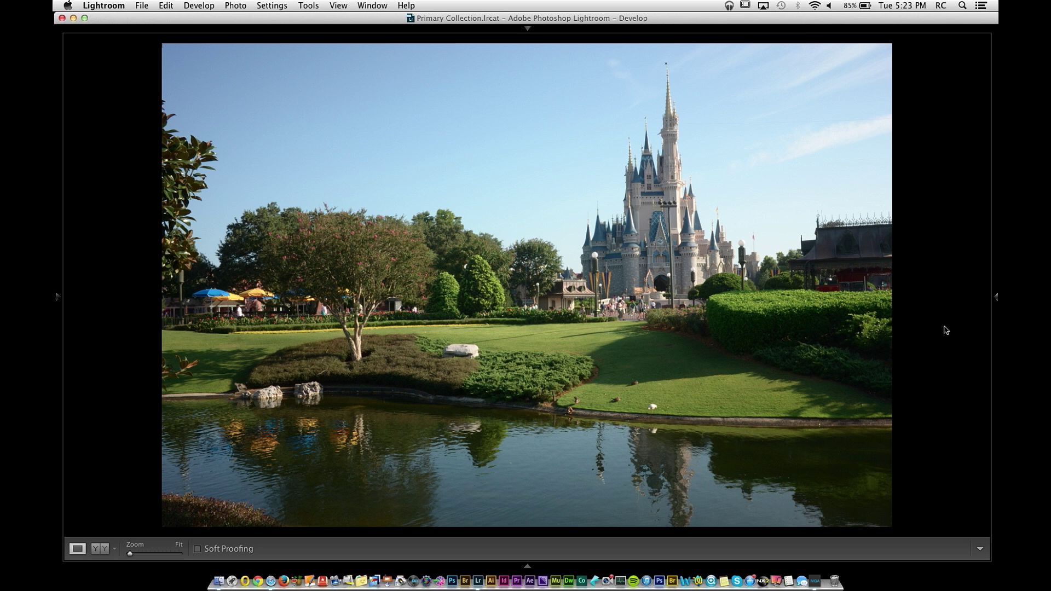
# Set the castle photo's Highlights to -83, compare it with the Before view, and set Contrast to +13
pyautogui.click(996, 297)
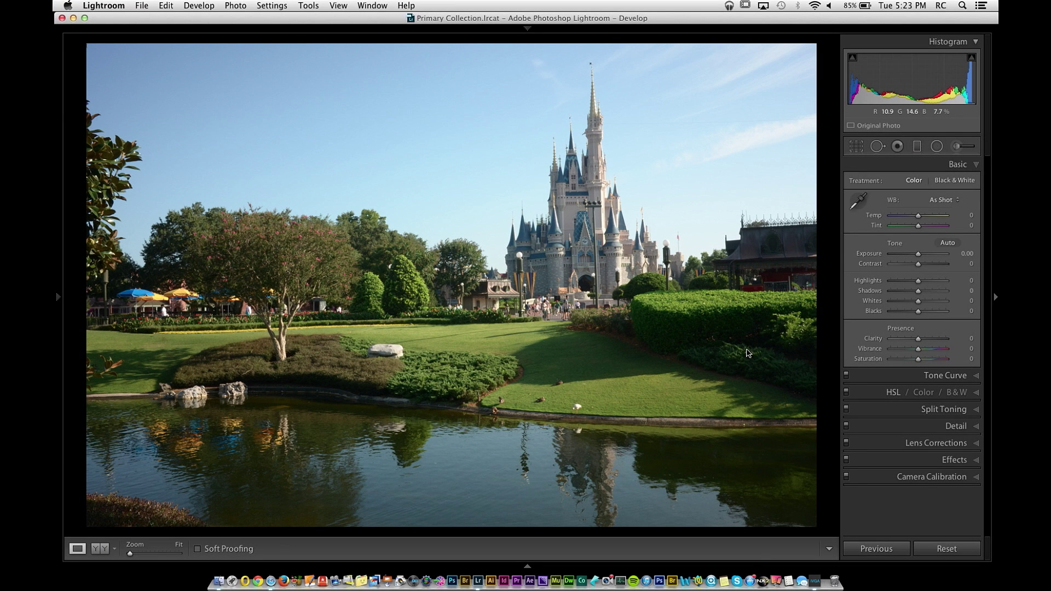
pyautogui.moveTo(918, 282); pyautogui.dragTo(894, 291)
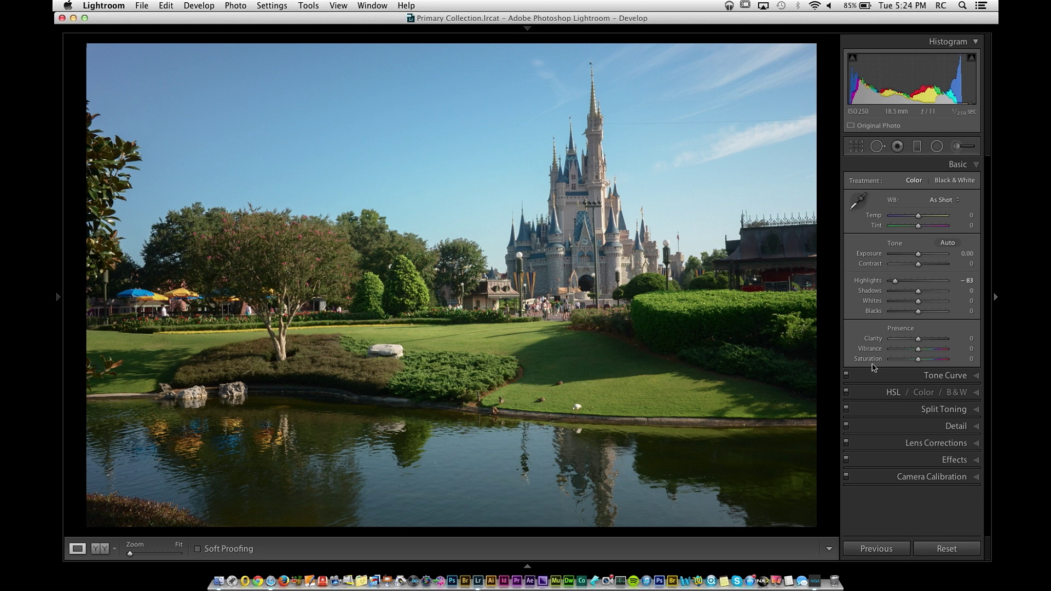
pyautogui.press('\\')
pyautogui.press('\\')
pyautogui.press('\\')
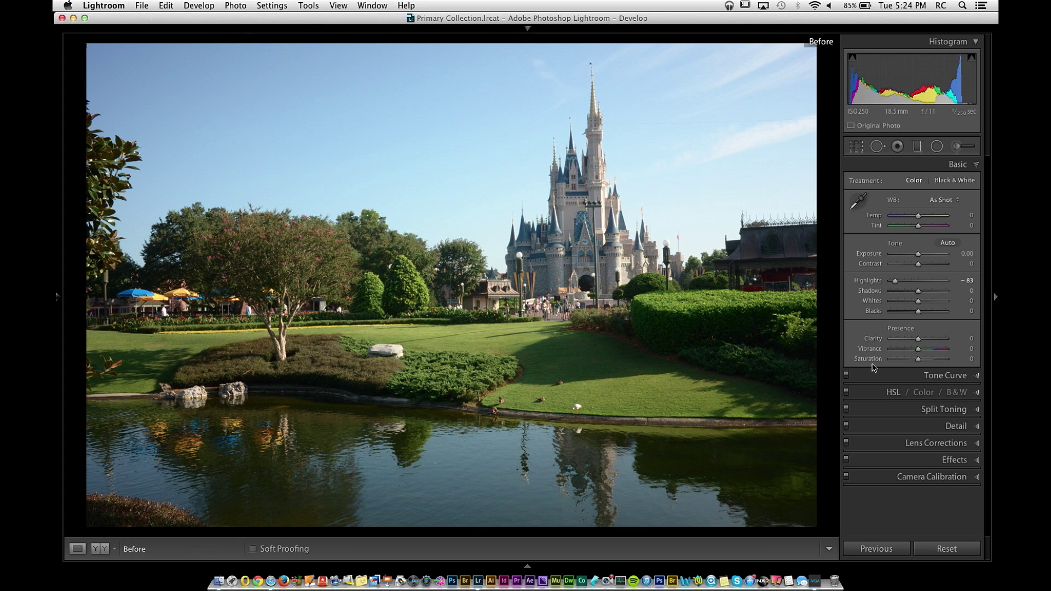
pyautogui.press('\\')
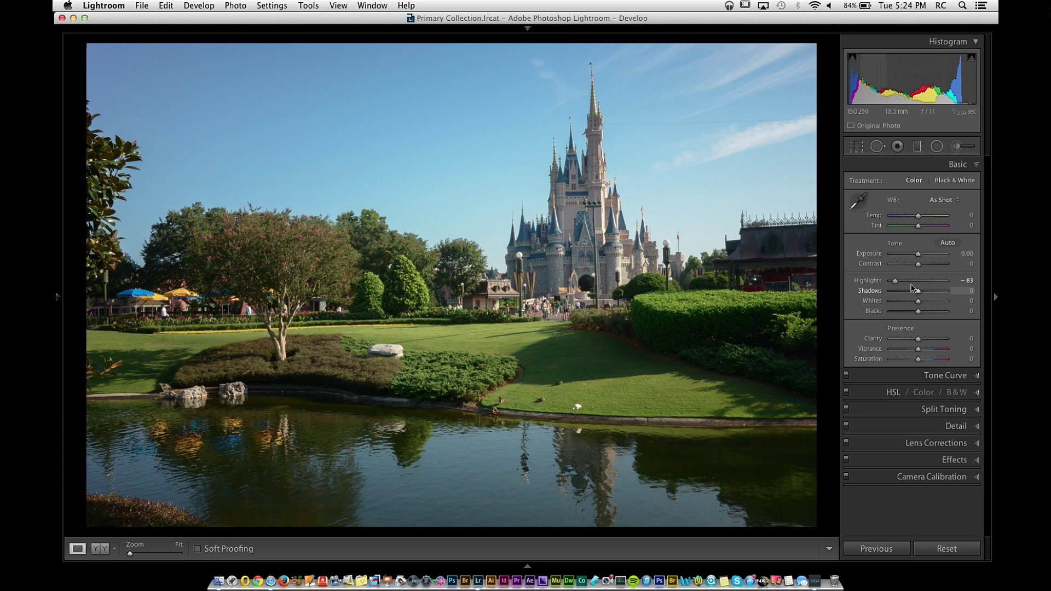
pyautogui.moveTo(920, 267); pyautogui.dragTo(923, 269)
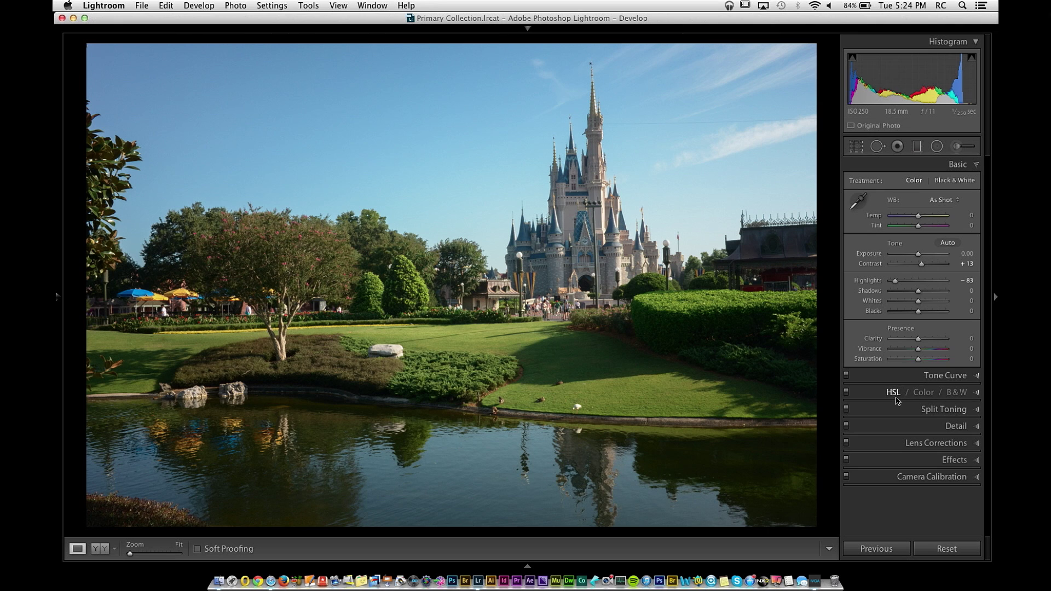
# Darken the hedge with the targeted Luminance adjustment to Yellow -33 and Green -35, and compare with the HSL changes switched off
pyautogui.click(896, 392)
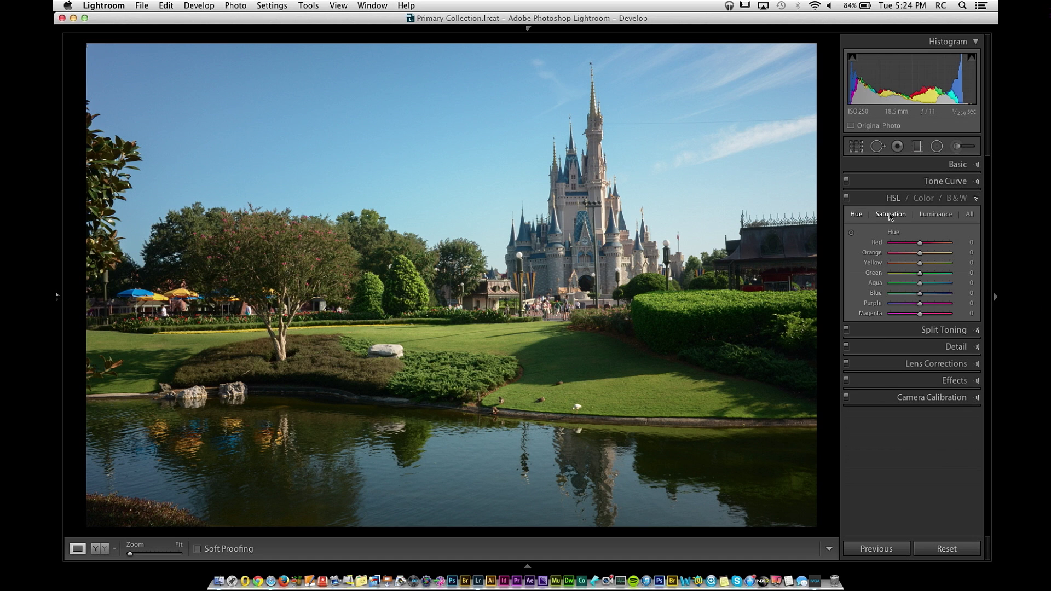
pyautogui.click(937, 214)
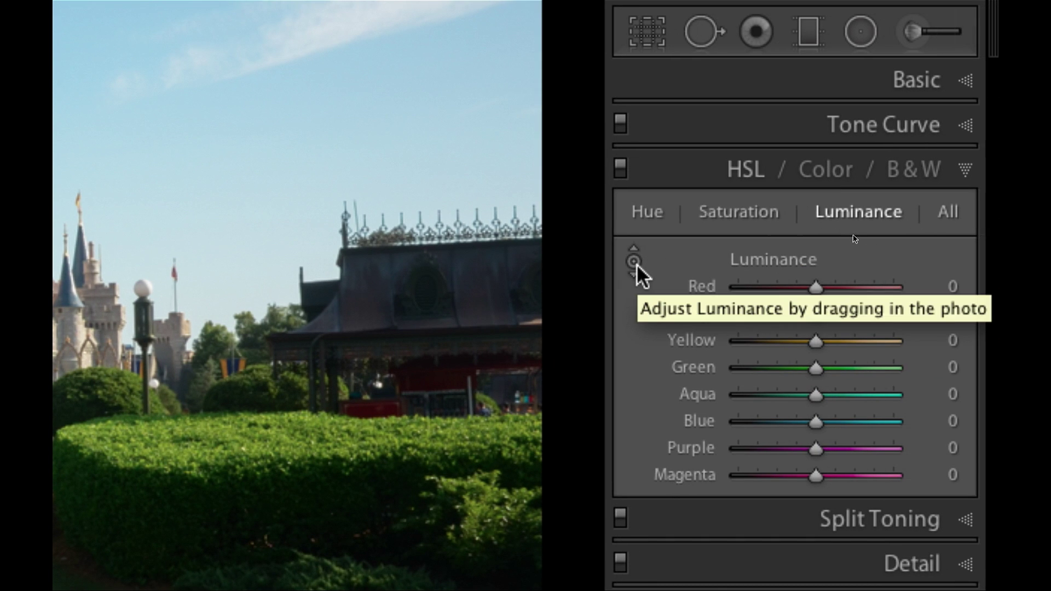
pyautogui.click(634, 262)
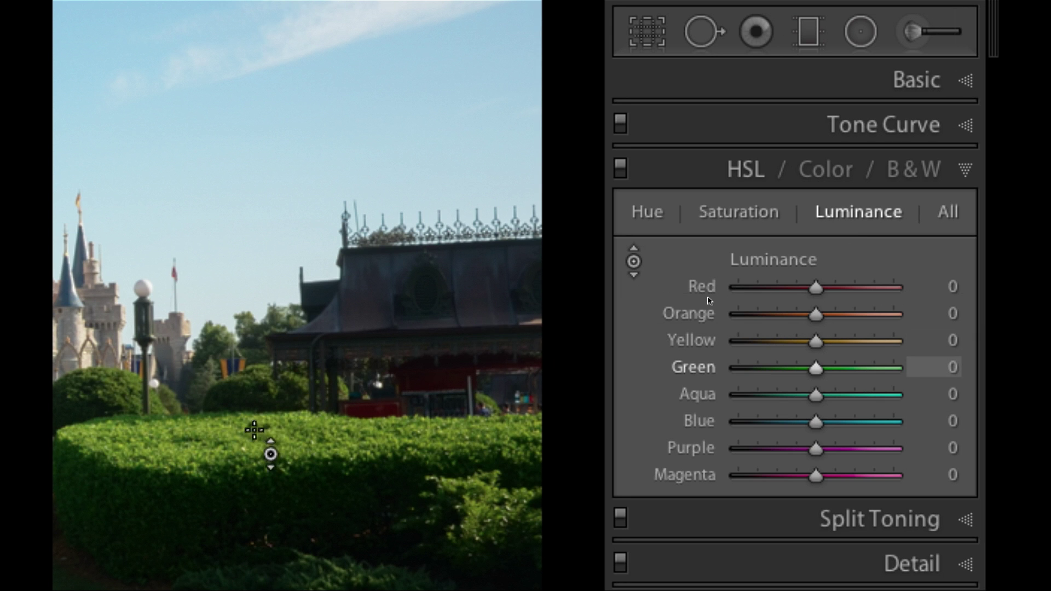
pyautogui.moveTo(702, 299); pyautogui.dragTo(701, 317)
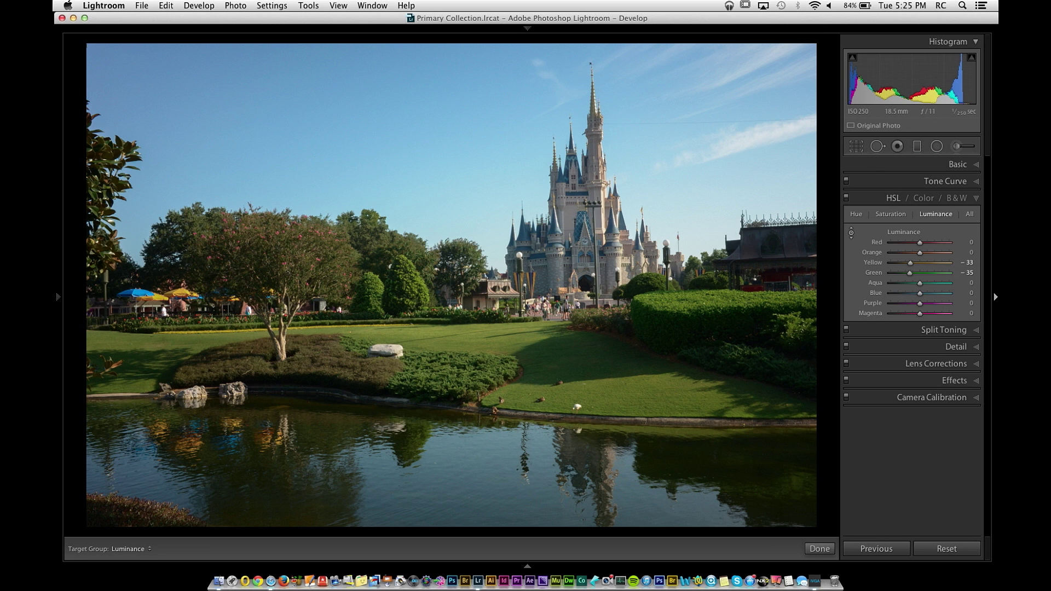
pyautogui.click(846, 198)
pyautogui.click(847, 198)
pyautogui.click(847, 198)
pyautogui.click(847, 198)
pyautogui.click(847, 199)
pyautogui.click(847, 198)
# Set the Sharpening amount to 58 and the Post-Crop Vignetting amount to -18
pyautogui.click(952, 347)
pyautogui.moveTo(902, 366); pyautogui.dragTo(910, 368)
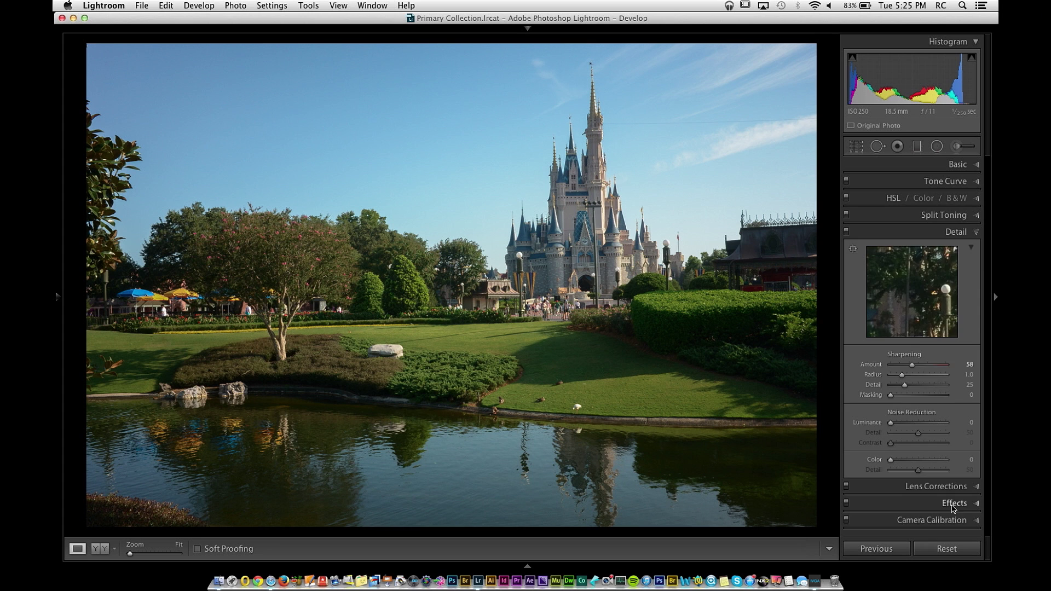
pyautogui.click(954, 503)
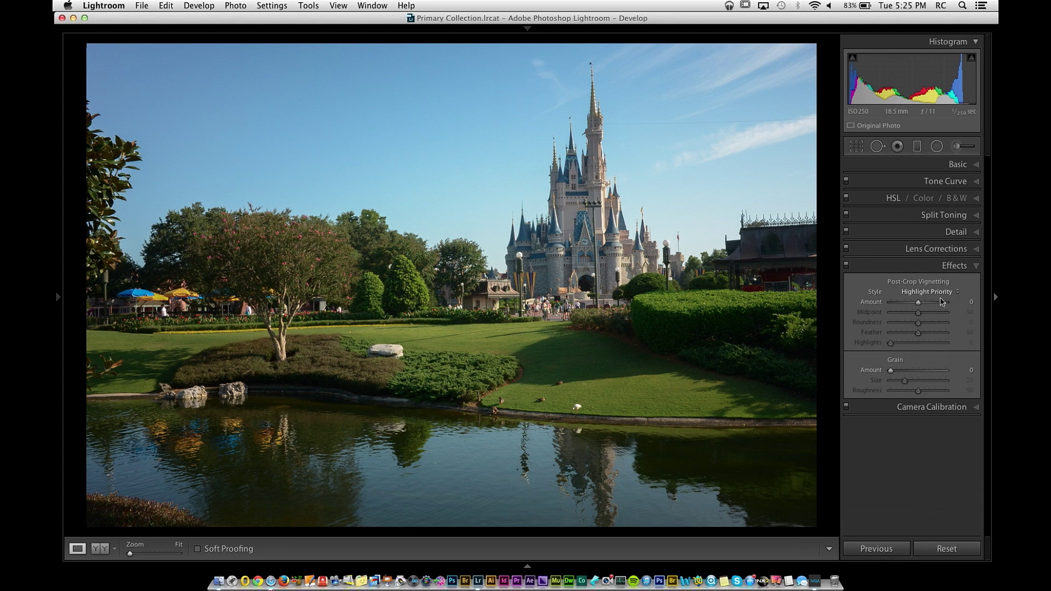
pyautogui.moveTo(918, 302); pyautogui.dragTo(912, 305)
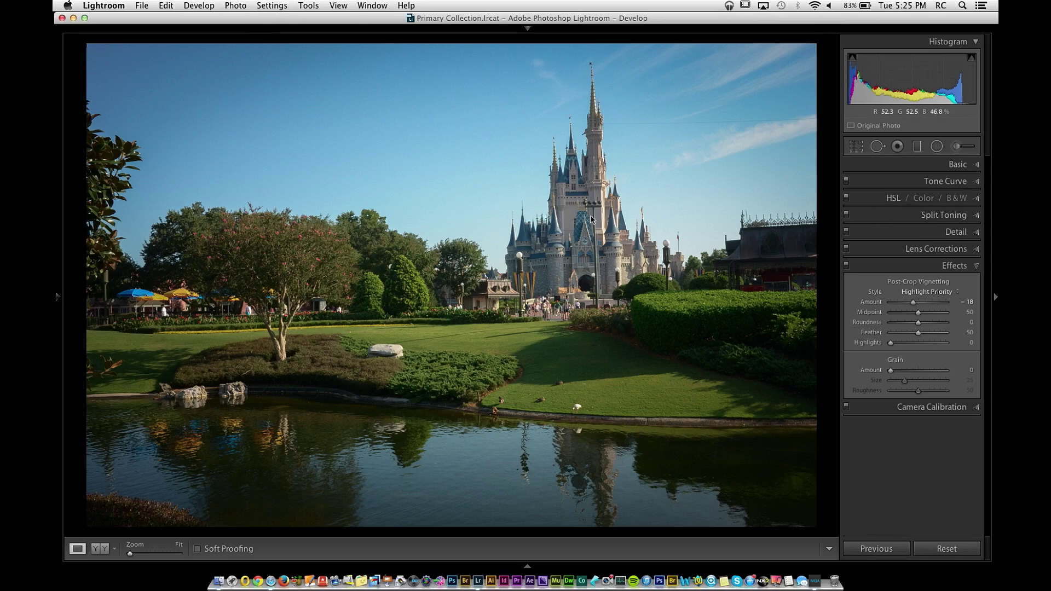
# Open the export settings for the castle photo and set the custom file name to castle_photowalk
pyautogui.rightClick(557, 204)
pyautogui.moveTo(676, 438)
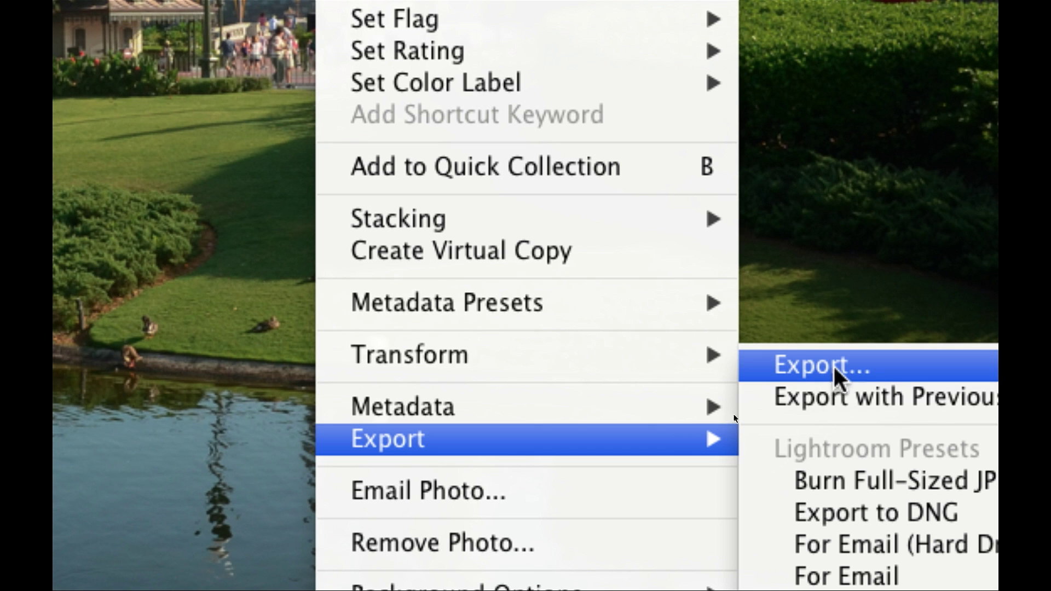
pyautogui.click(853, 367)
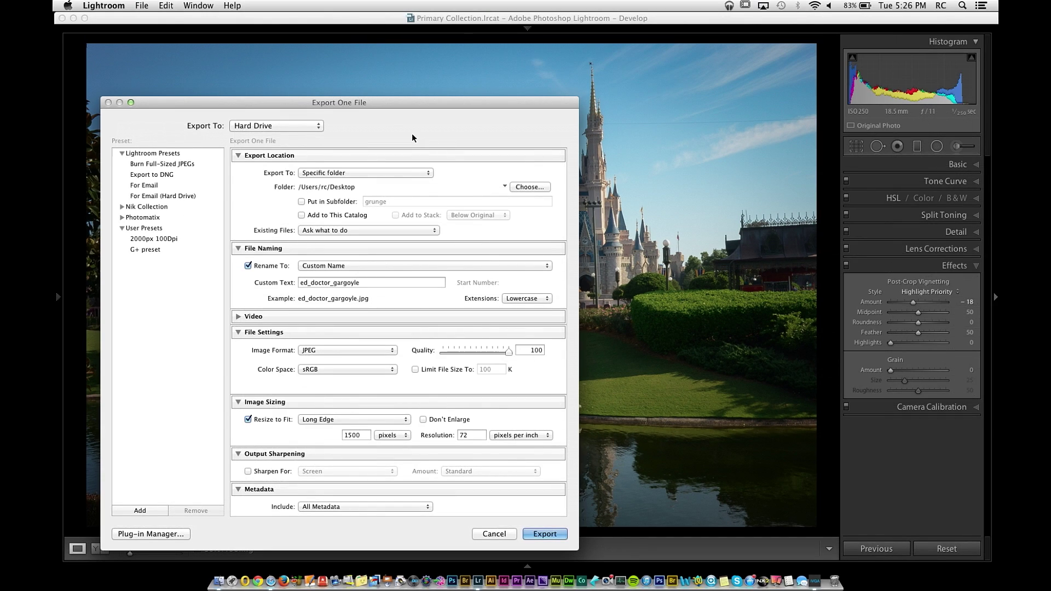
pyautogui.moveTo(392, 103); pyautogui.dragTo(565, 86)
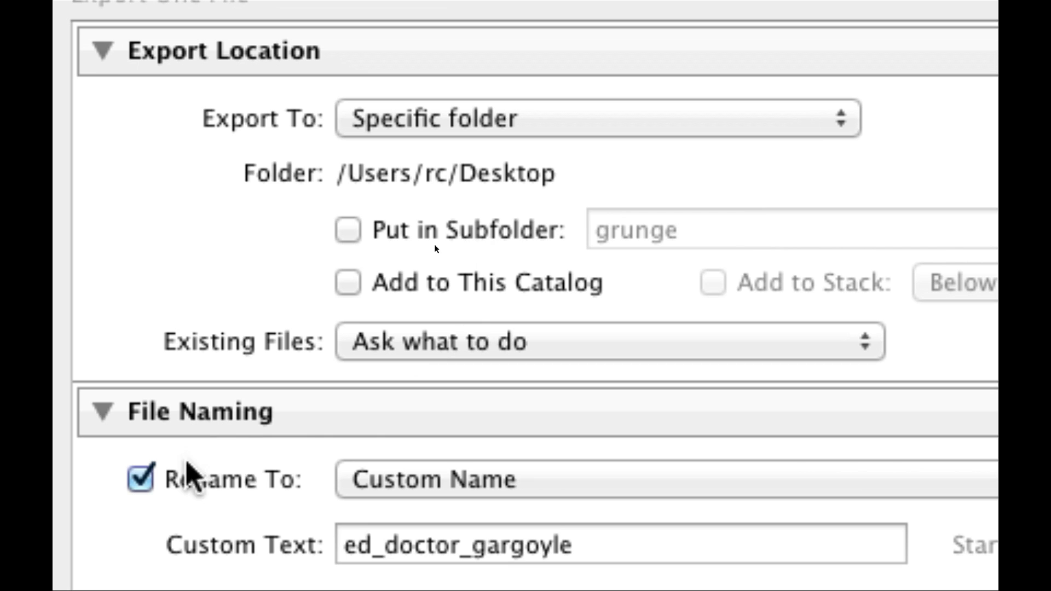
pyautogui.doubleClick(380, 530)
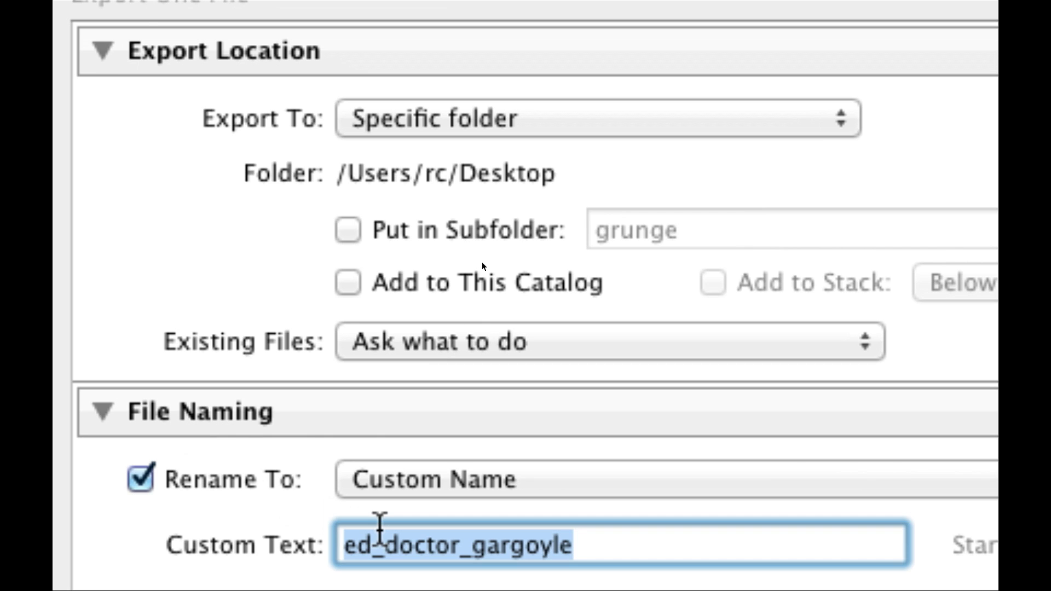
pyautogui.write('castle_')
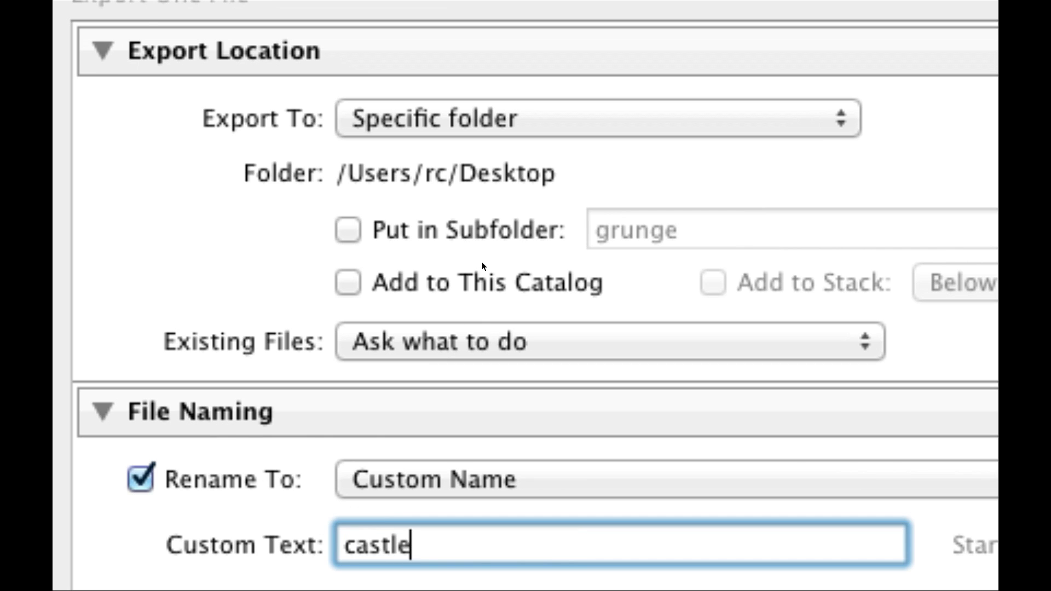
pyautogui.write('photowalk')
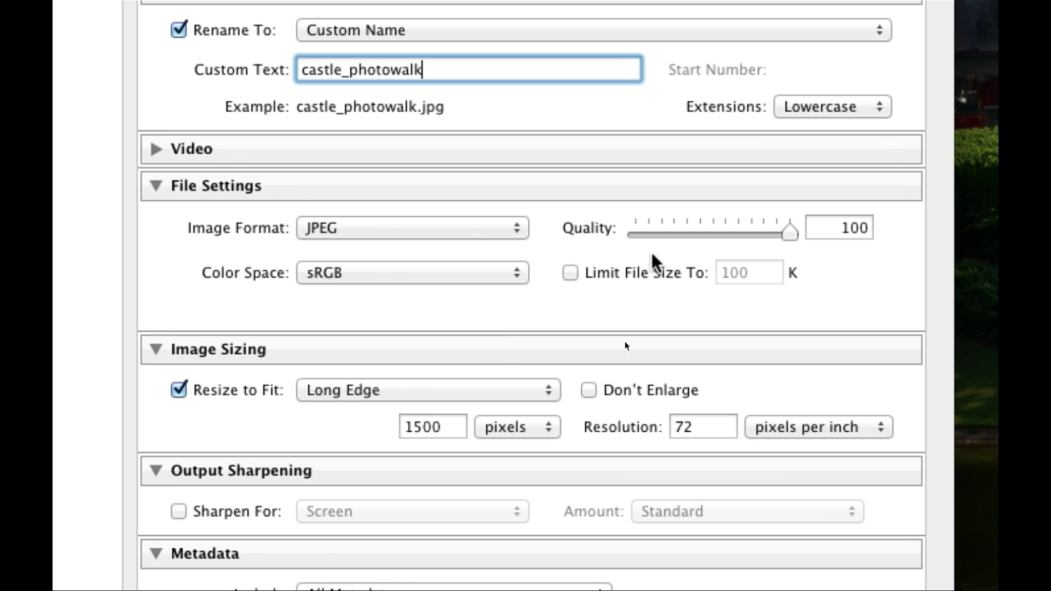
# Set the exported JPEG's quality to 80 and review the long-edge pixel size
pyautogui.click(762, 235)
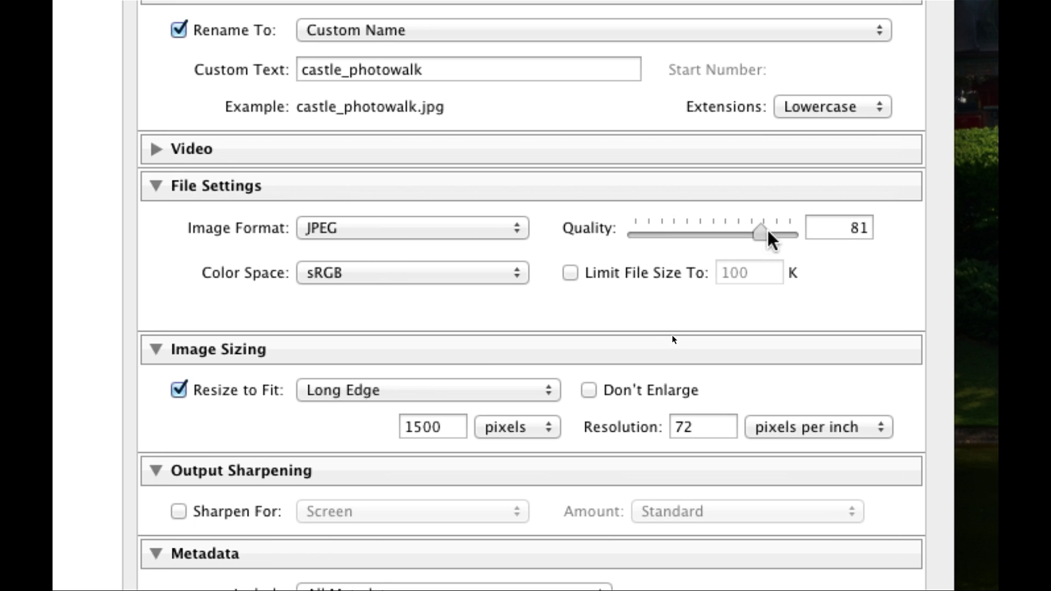
pyautogui.click(766, 230)
pyautogui.moveTo(766, 231); pyautogui.dragTo(761, 233)
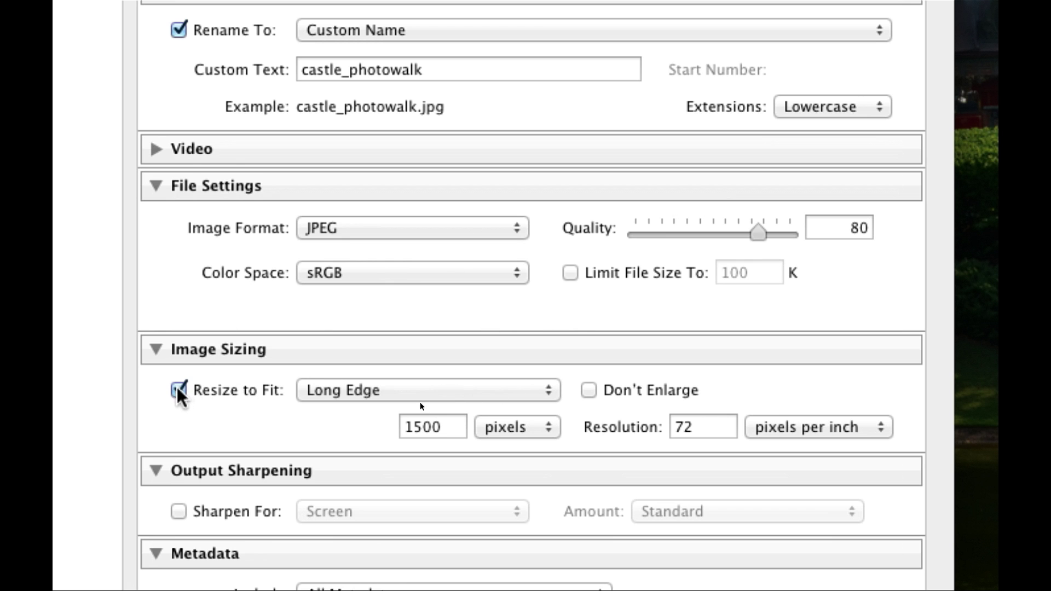
pyautogui.click(443, 421)
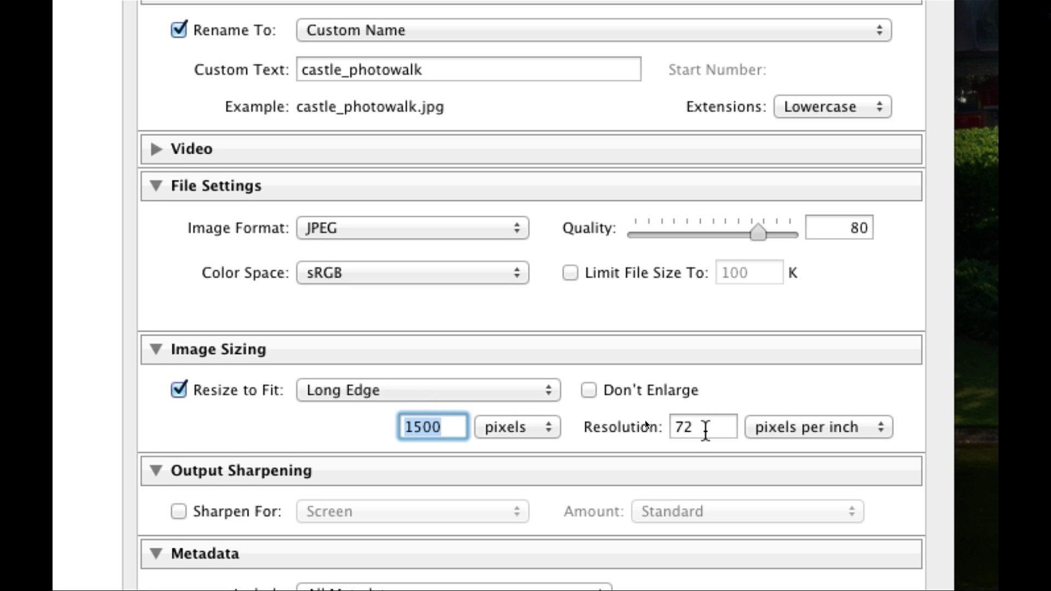
# Enable output sharpening for Screen at the Standard amount and export the castle photo
pyautogui.scroll(-5, 706, 433)
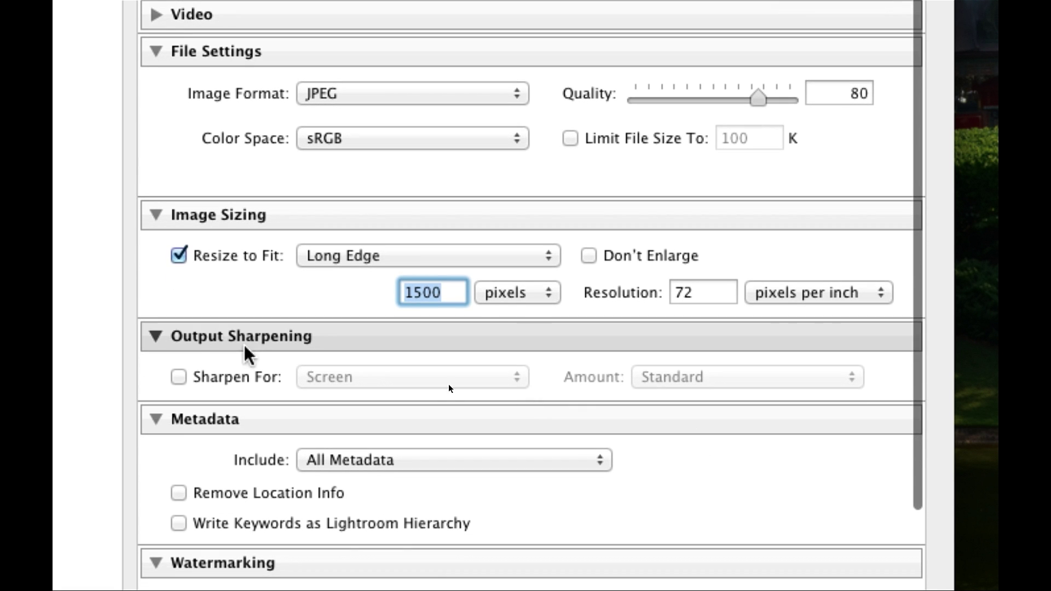
pyautogui.click(237, 377)
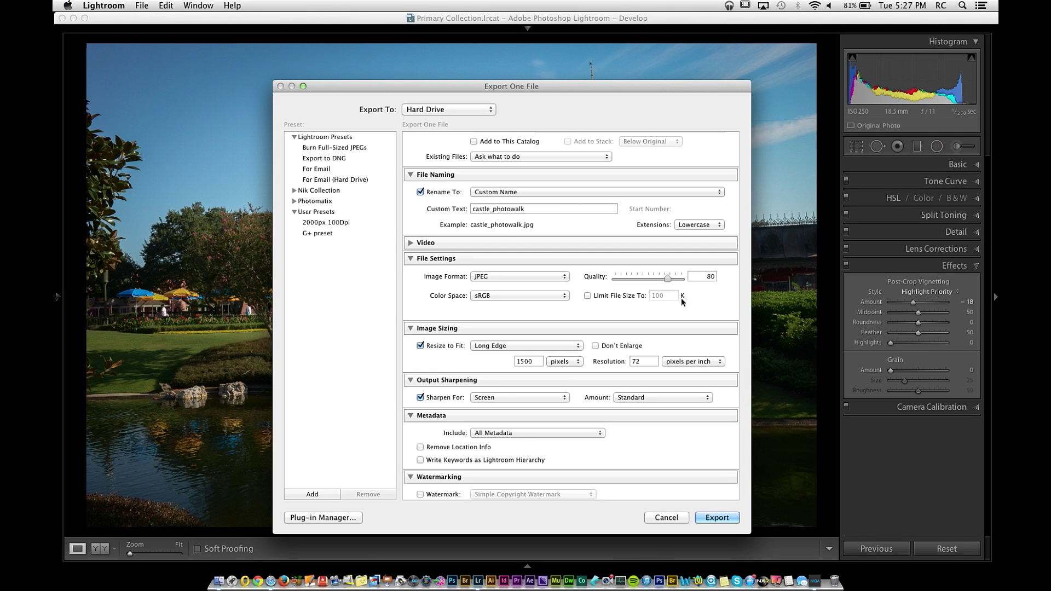
pyautogui.scroll(-3, 684, 299)
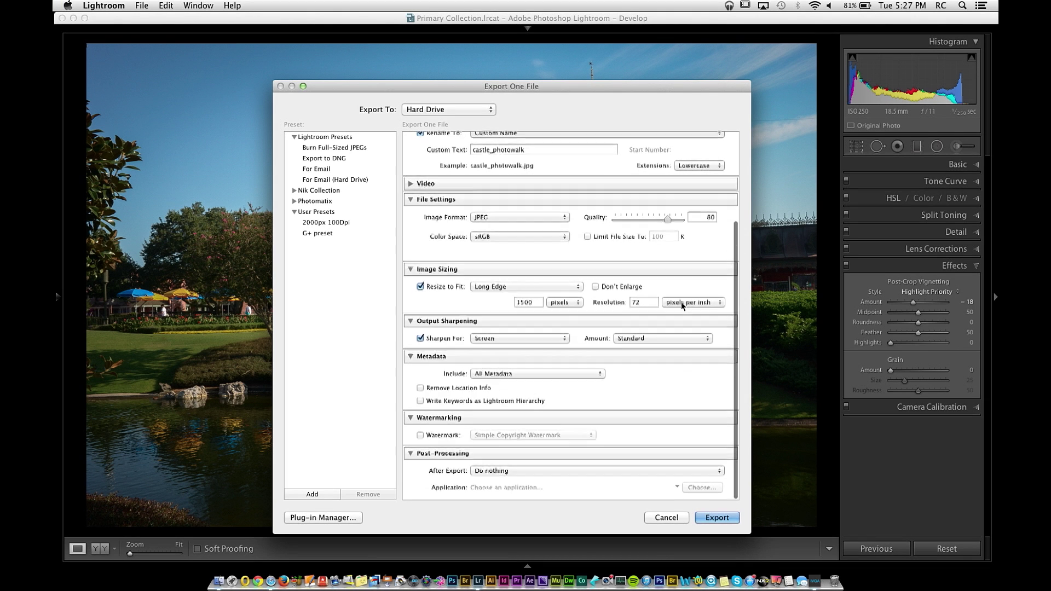
pyautogui.click(726, 521)
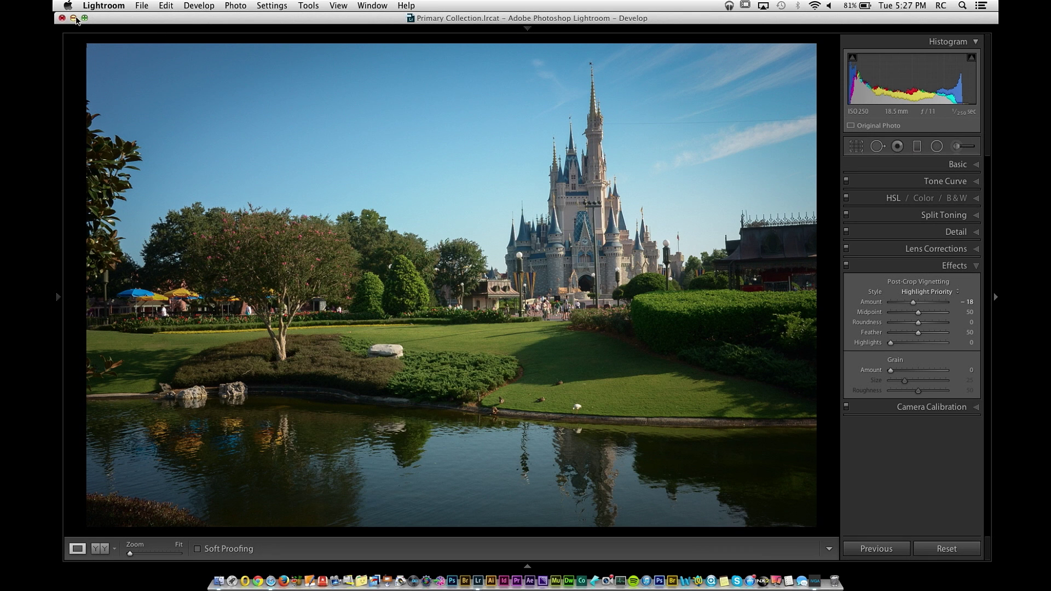
# Switch to the Tampa photo walk page in Safari and choose castle_photowalk.jpg from the Desktop as the photo to upload
pyautogui.click(74, 19)
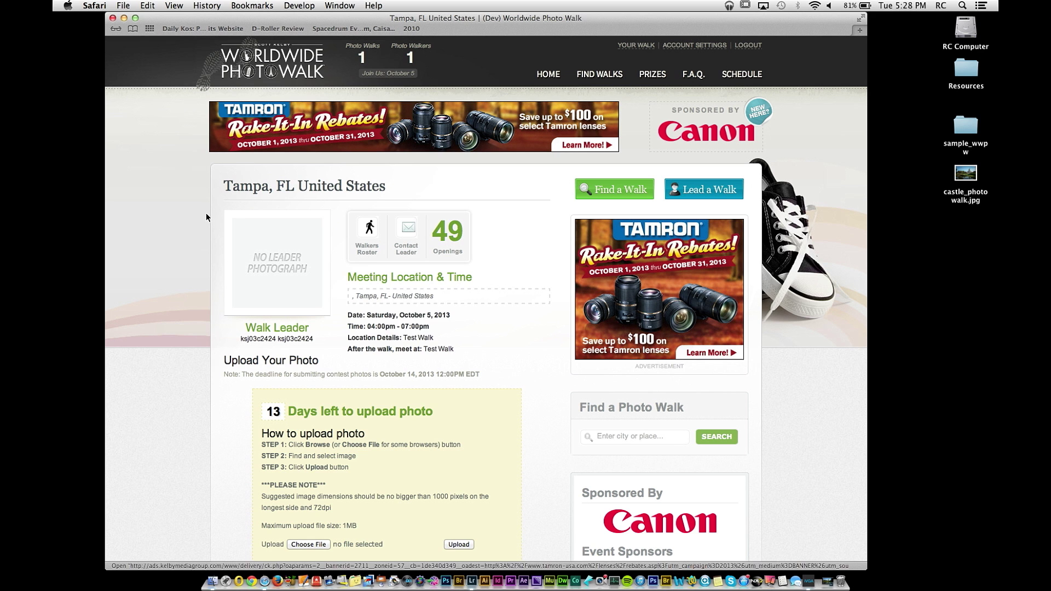
pyautogui.scroll(-5, 430, 387)
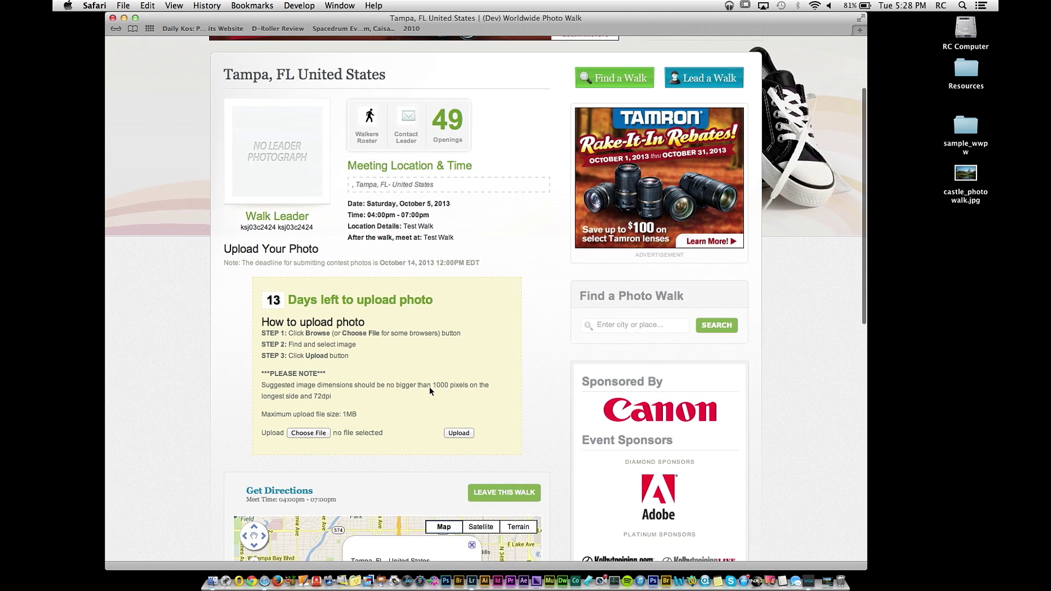
pyautogui.scroll(5, 712, 268)
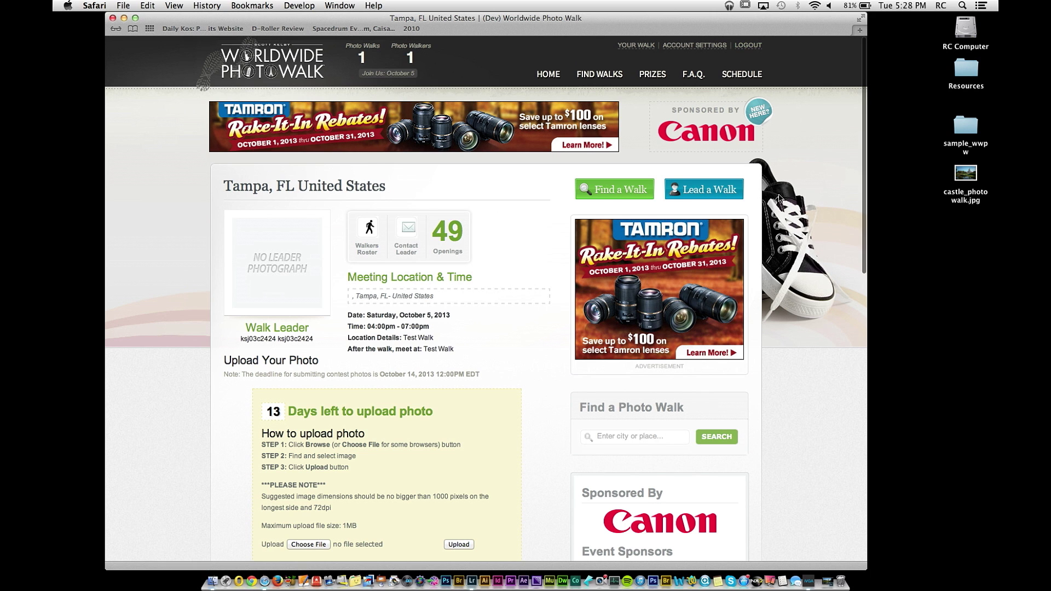
pyautogui.scroll(-8, 779, 194)
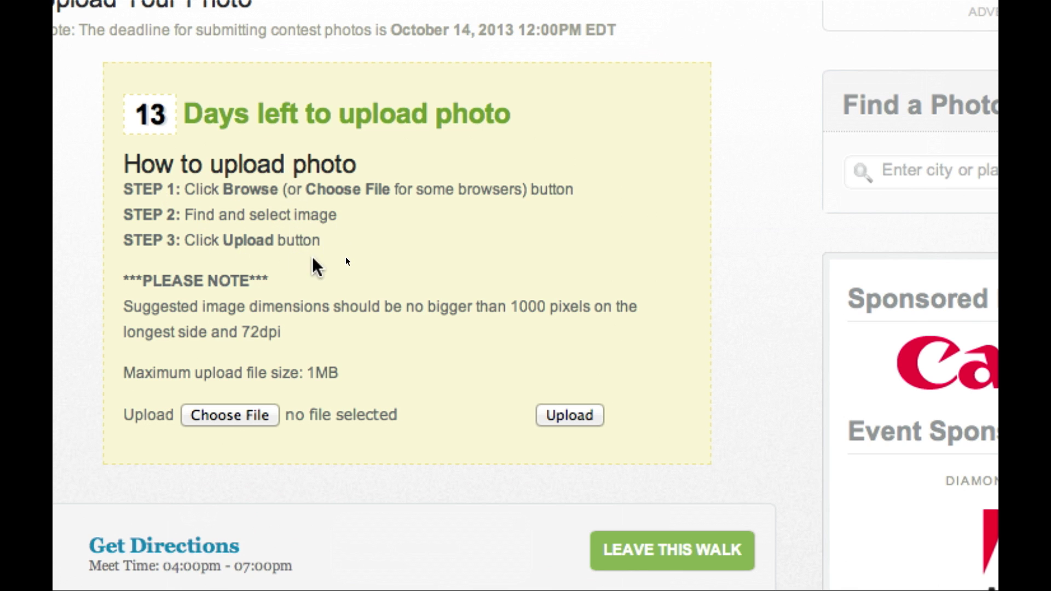
pyautogui.click(241, 420)
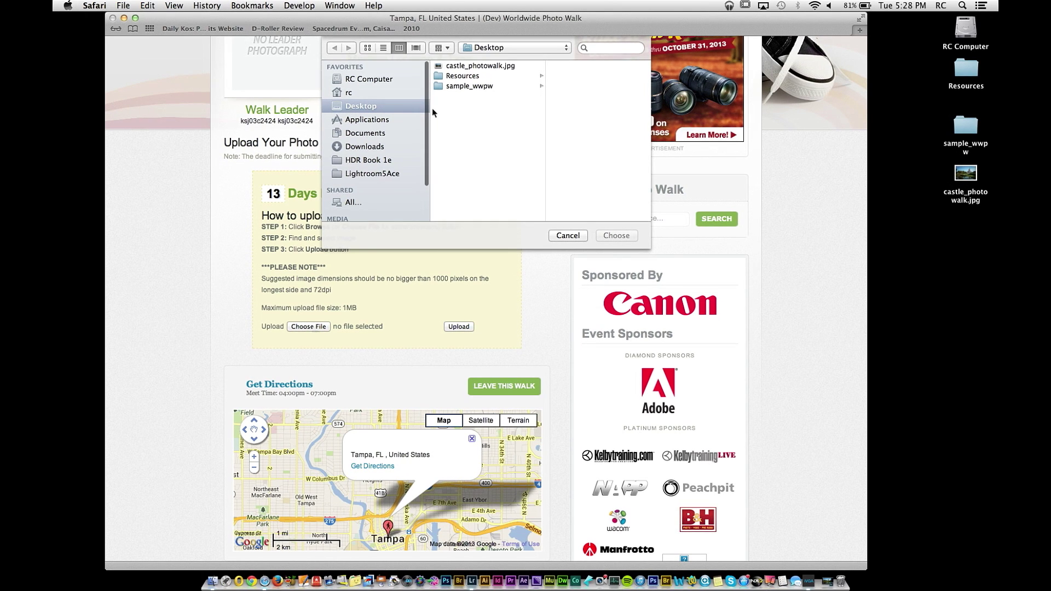
pyautogui.click(507, 66)
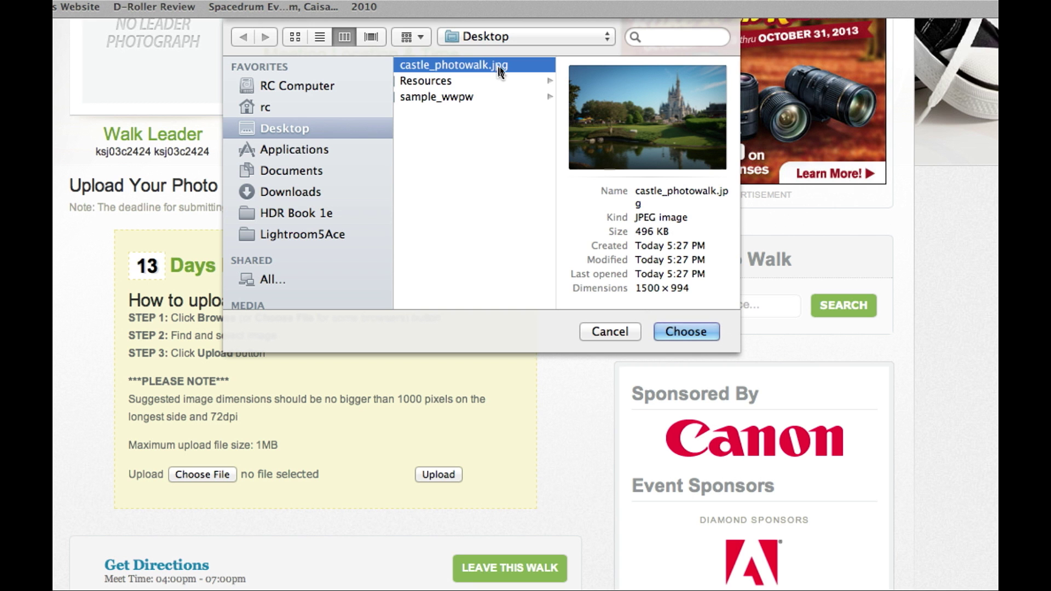
pyautogui.click(683, 328)
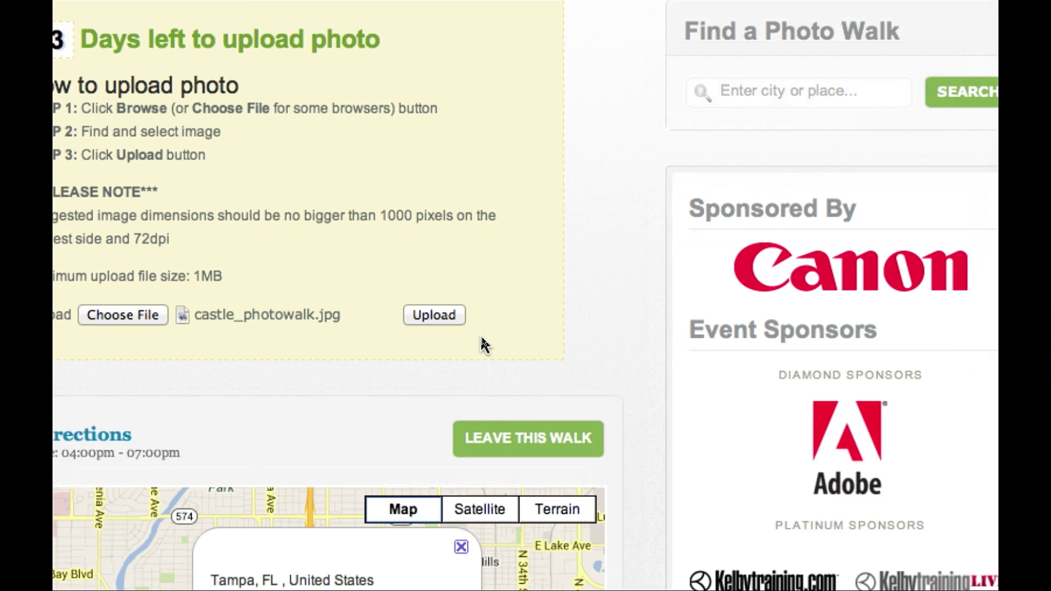
# Upload the chosen castle photo to the walk page and keep the uploaded image
pyautogui.click(440, 319)
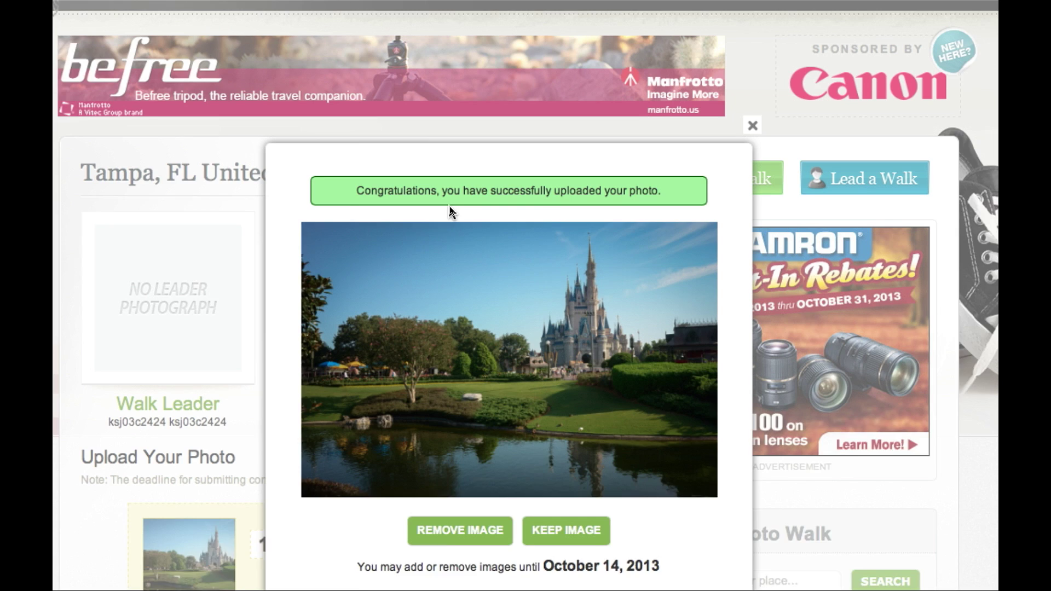
pyautogui.scroll(-3, 485, 555)
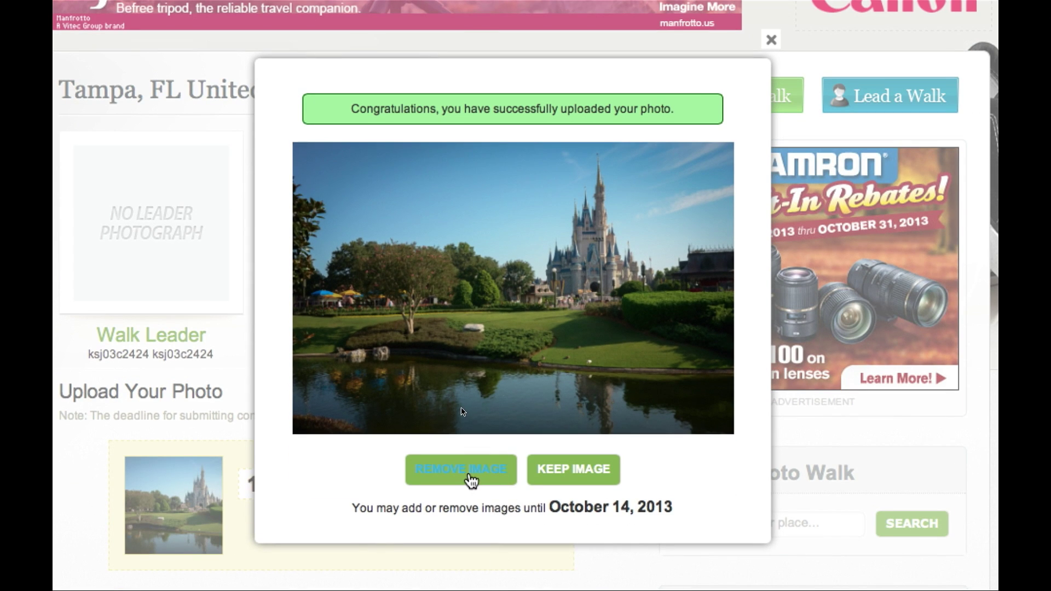
pyautogui.click(587, 486)
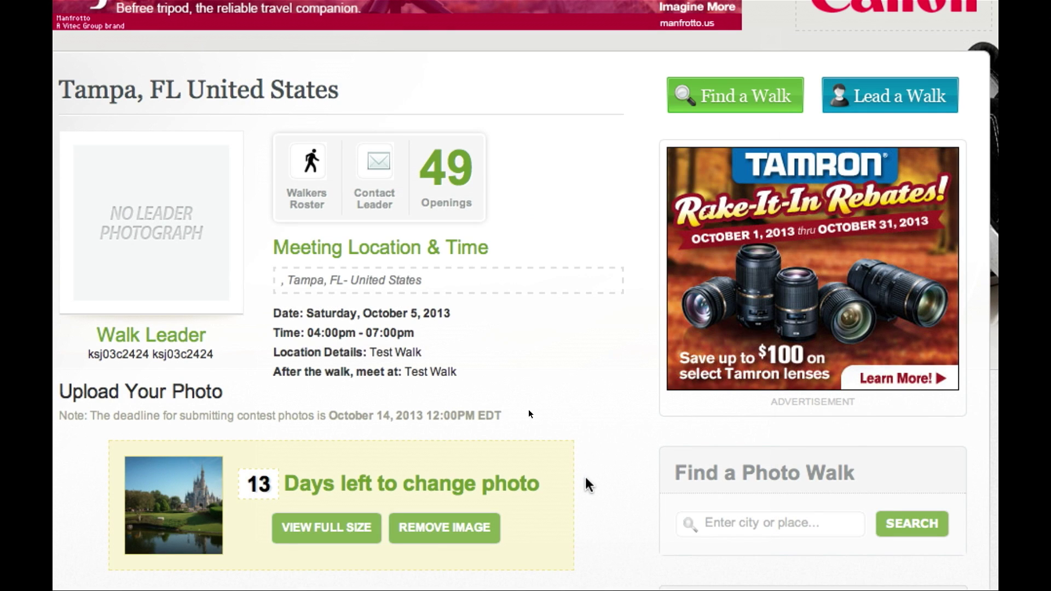